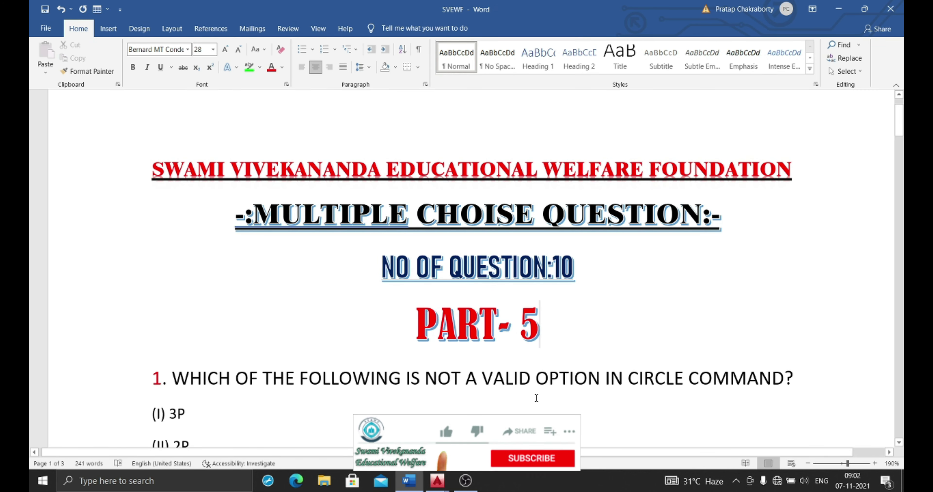
# - Read down to the Part 5 circle-command question, then bring AutoCAD's Drawing1 to the front
pyautogui.scroll(-1, 536, 398)
pyautogui.scroll(-1, 564, 387)
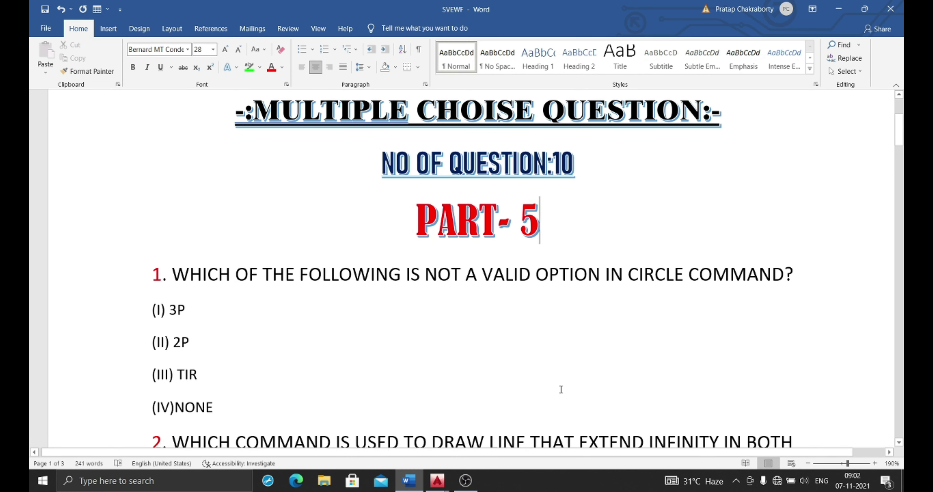
pyautogui.scroll(-1, 561, 390)
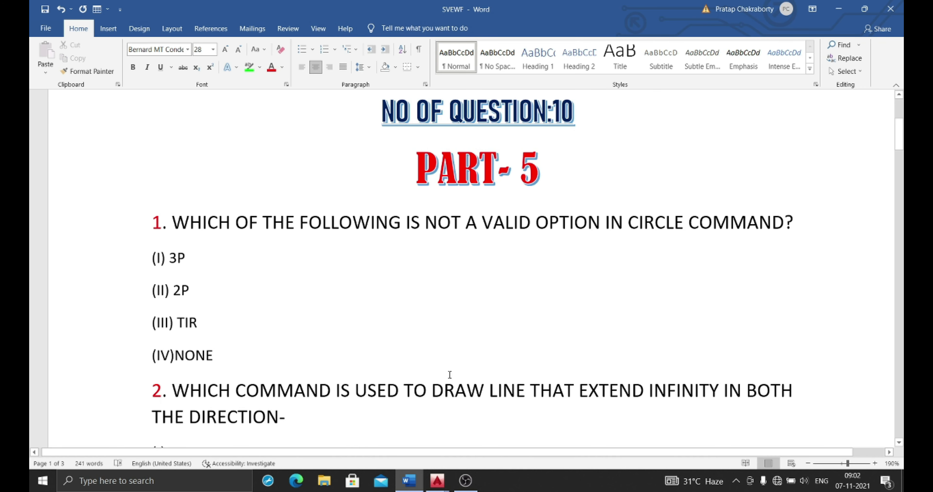
pyautogui.scroll(-1, 188, 299)
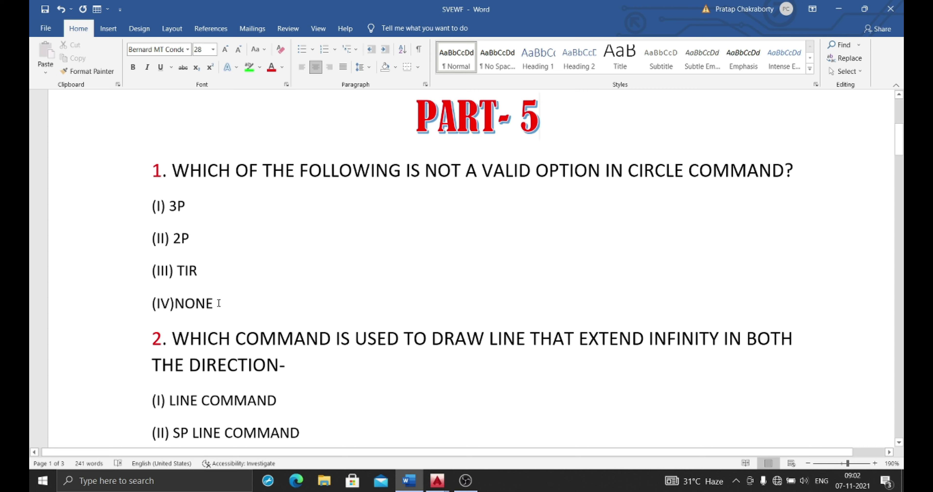
pyautogui.moveTo(437, 480)
pyautogui.click(496, 424)
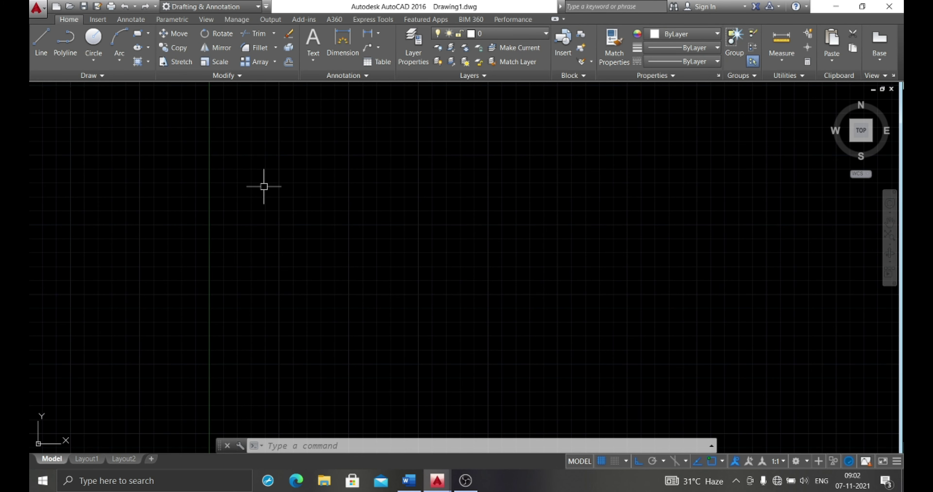
# - Start CIRCLE and show its drawing options in the Home-tab Circle dropdown, then return to Word
pyautogui.write('c')
pyautogui.press('Return')
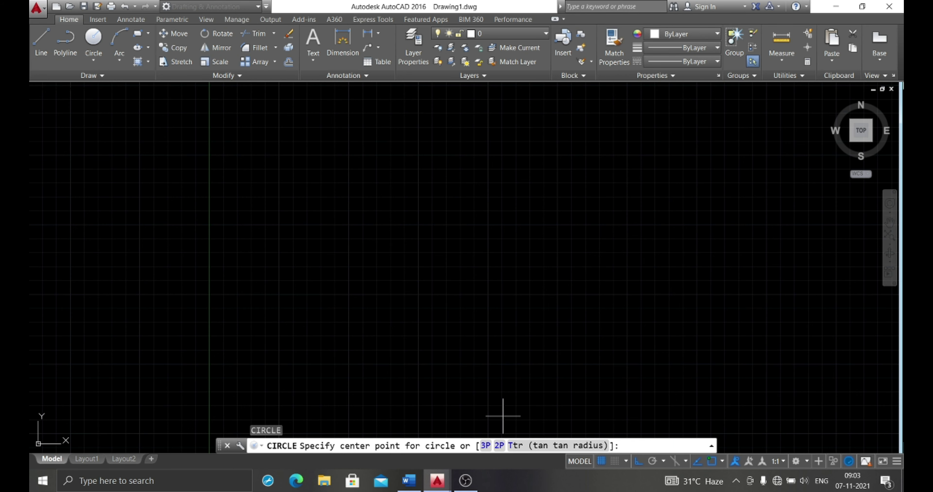
pyautogui.click(97, 61)
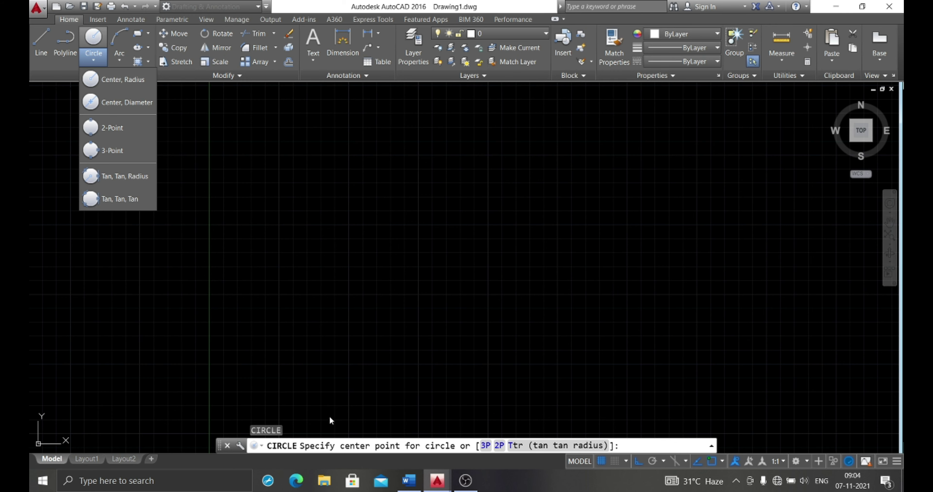
pyautogui.click(408, 487)
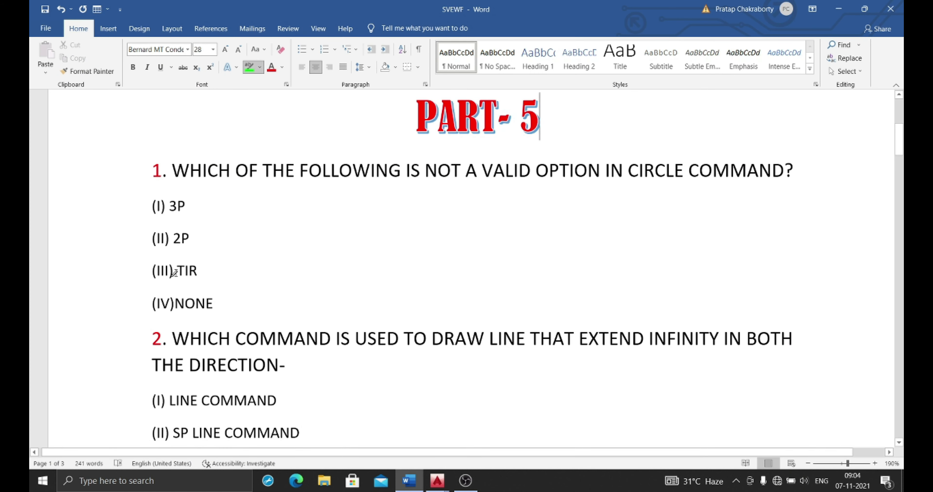
# - Highlight 'TIR' in option (III) green, then scroll on to question 2 about infinite lines
pyautogui.moveTo(177, 271); pyautogui.dragTo(204, 272)
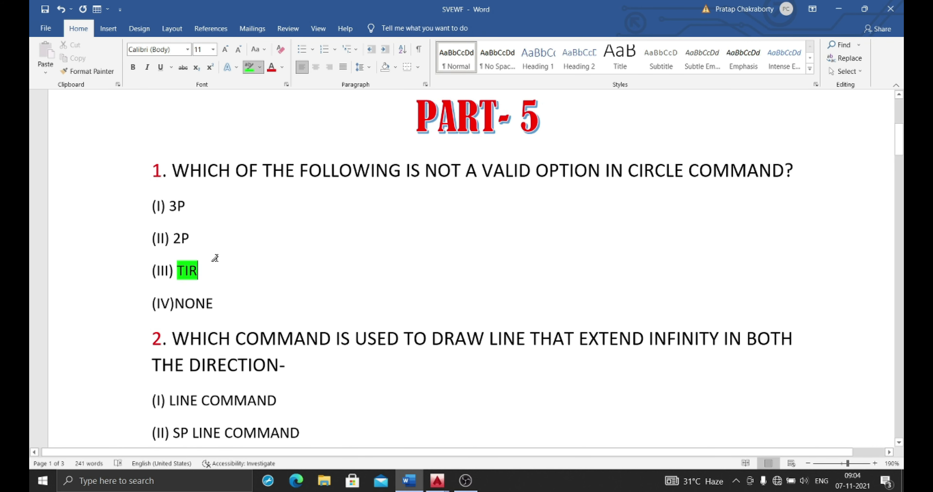
pyautogui.scroll(-3, 211, 258)
pyautogui.scroll(-1, 209, 260)
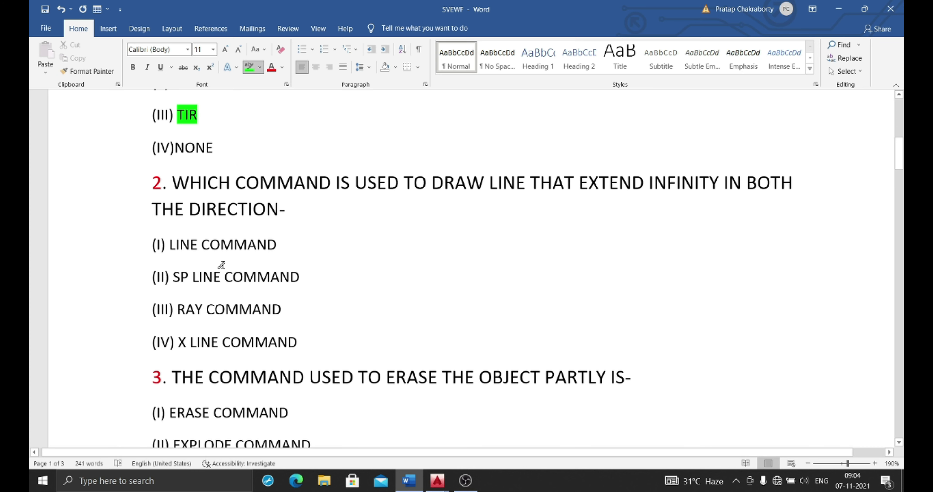
pyautogui.scroll(-1, 202, 246)
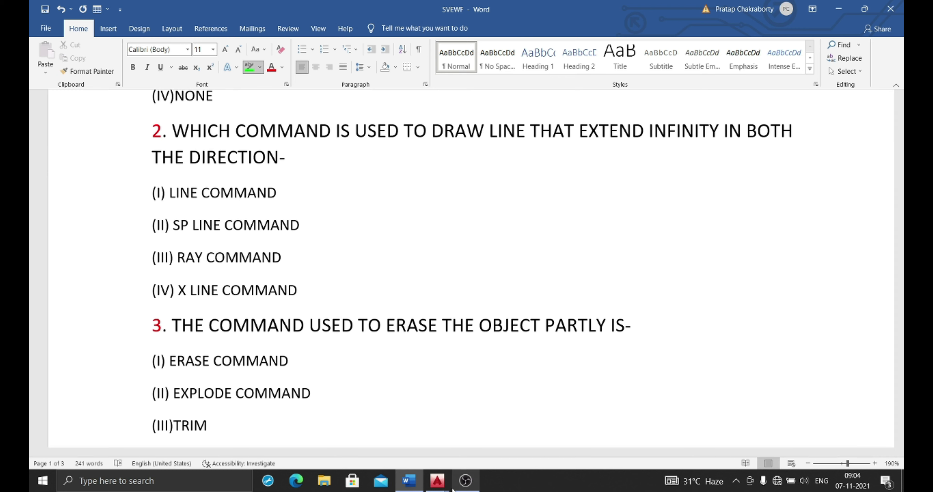
# - Back in AutoCAD, cancel the circle and draw a horizontal construction line with XLINE
pyautogui.moveTo(436, 480)
pyautogui.click(467, 442)
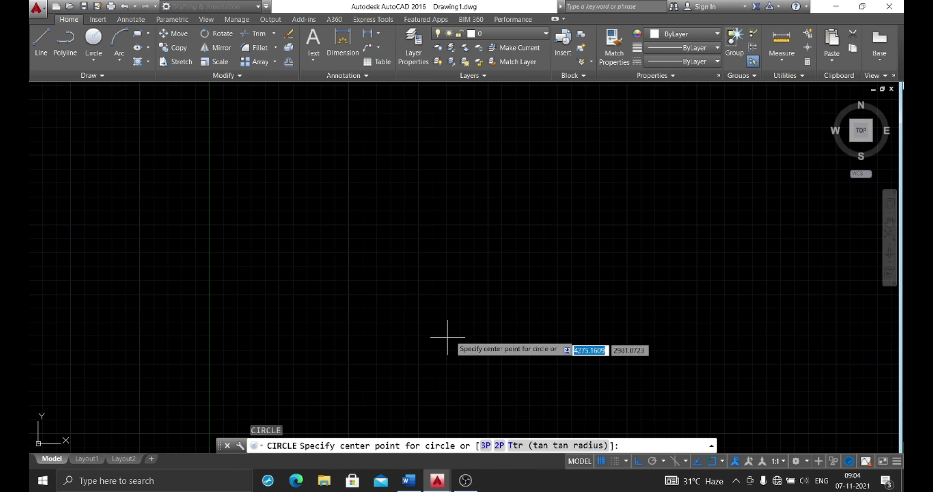
pyautogui.press('Escape')
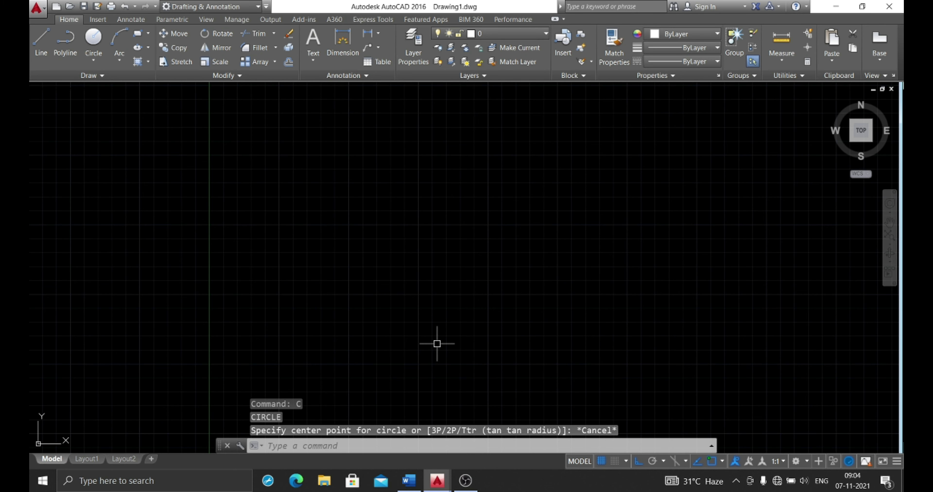
pyautogui.write('xl')
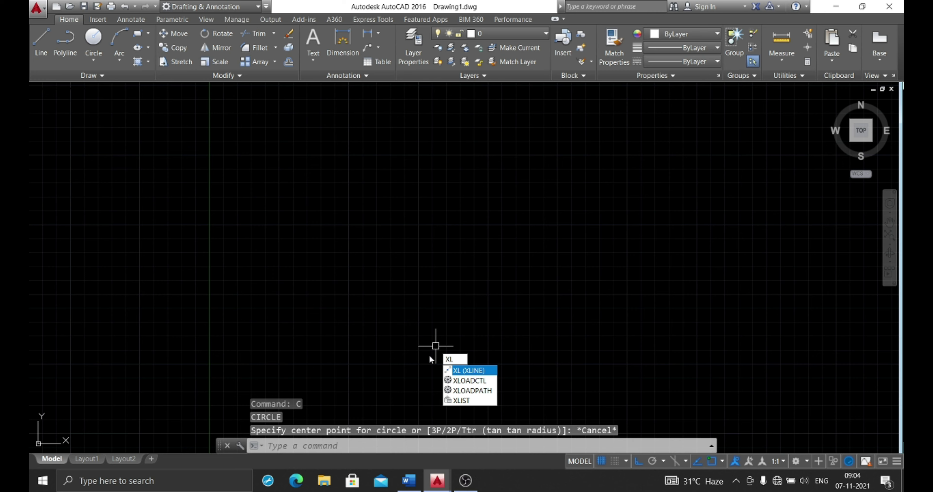
pyautogui.press('Return')
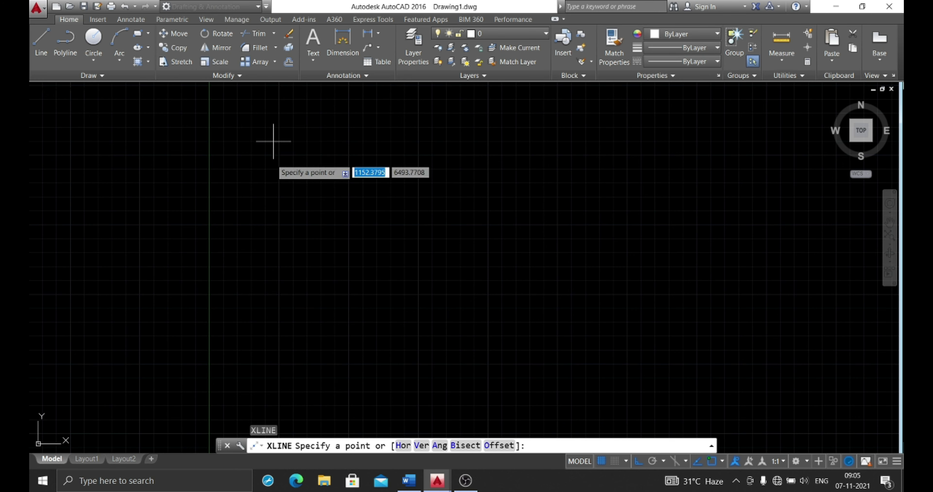
pyautogui.click(91, 259)
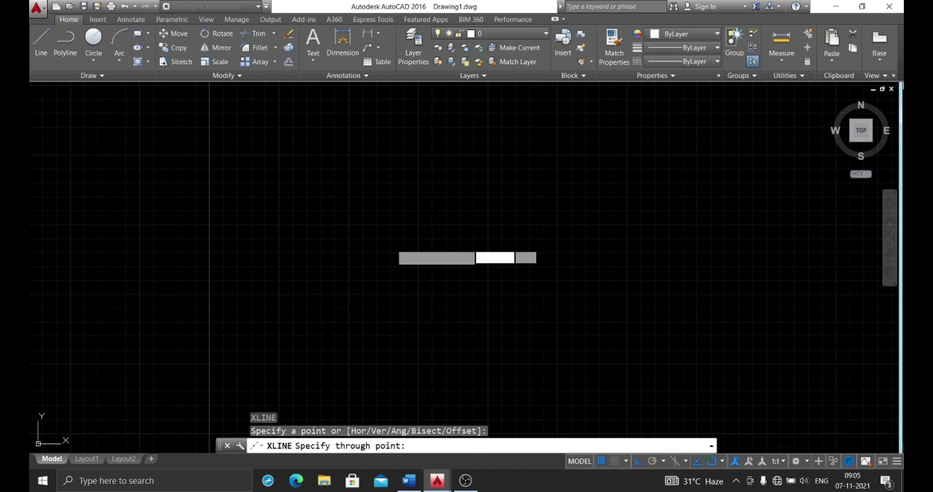
pyautogui.click(298, 277)
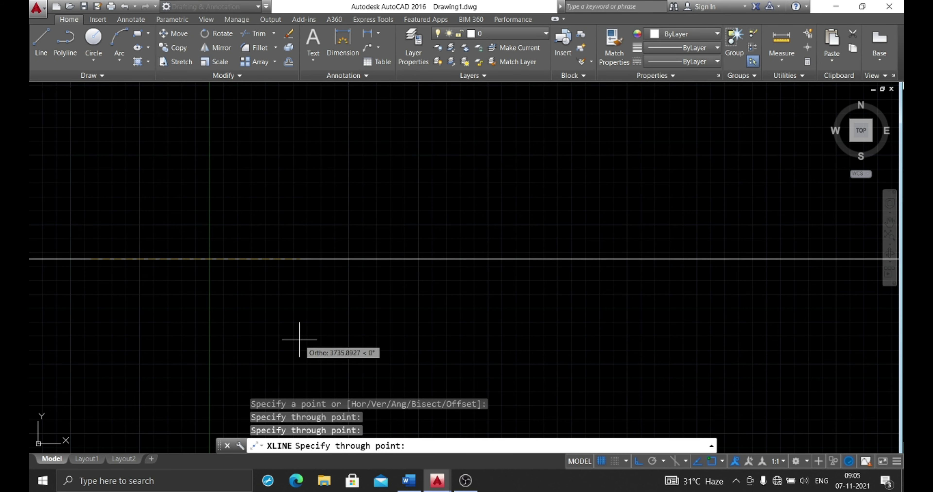
pyautogui.click(290, 275)
# - Add a vertical construction line crossing the horizontal one
pyautogui.press('Return')
pyautogui.press('Return')
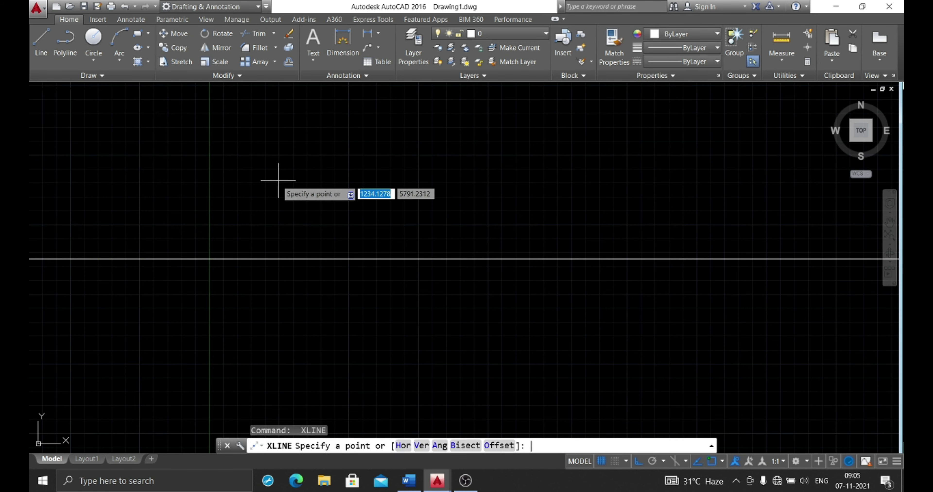
pyautogui.click(277, 180)
pyautogui.click(267, 301)
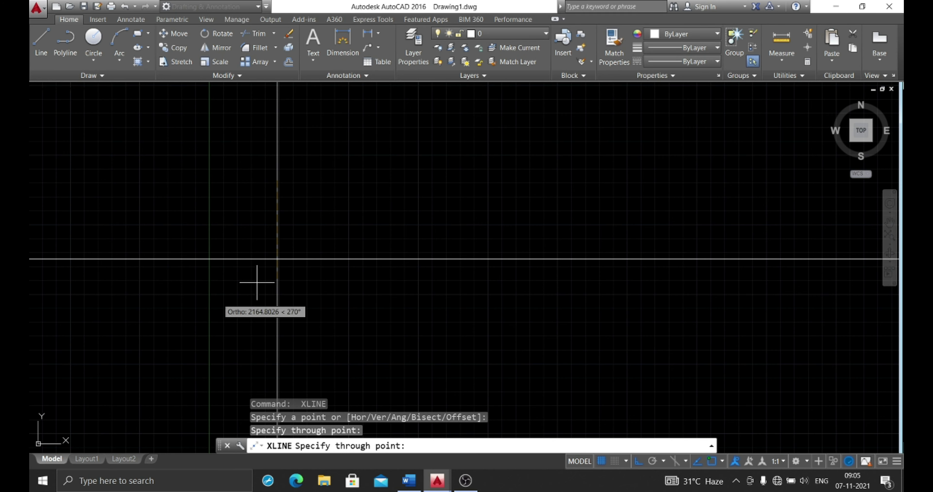
pyautogui.press('Return')
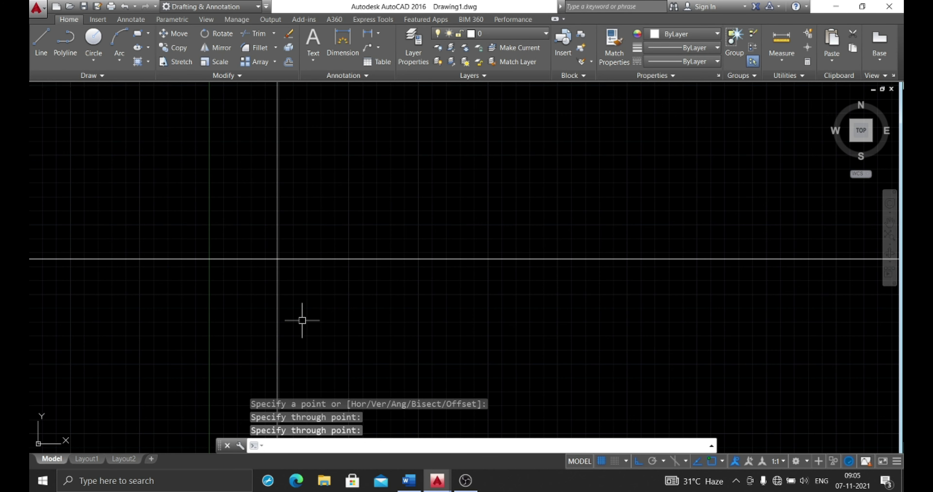
pyautogui.press('Escape')
pyautogui.scroll(-4, 302, 320)
pyautogui.scroll(-5, 302, 320)
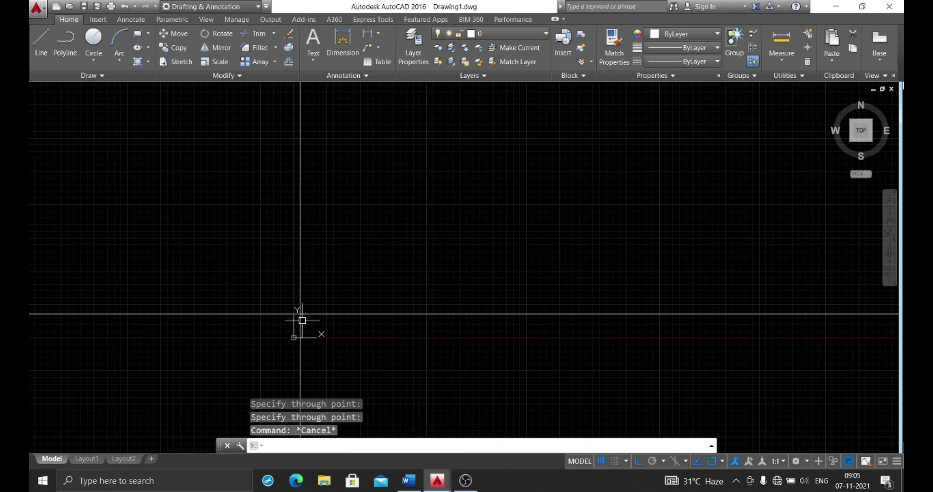
pyautogui.scroll(-4, 302, 320)
pyautogui.scroll(-3, 302, 320)
pyautogui.scroll(-3, 379, 326)
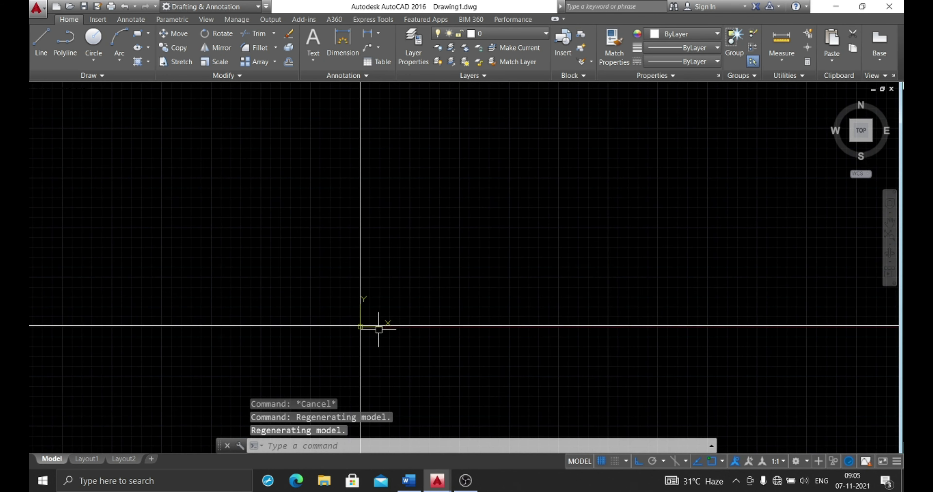
pyautogui.scroll(-2, 391, 349)
pyautogui.scroll(-1, 390, 349)
pyautogui.scroll(-1, 391, 349)
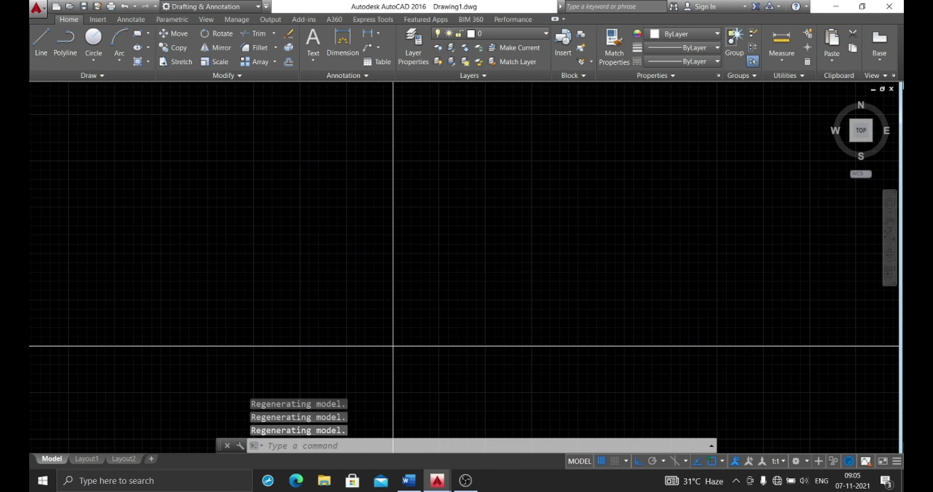
pyautogui.scroll(-1, 390, 349)
pyautogui.scroll(-1, 384, 347)
pyautogui.scroll(-1, 377, 346)
pyautogui.scroll(-1, 389, 348)
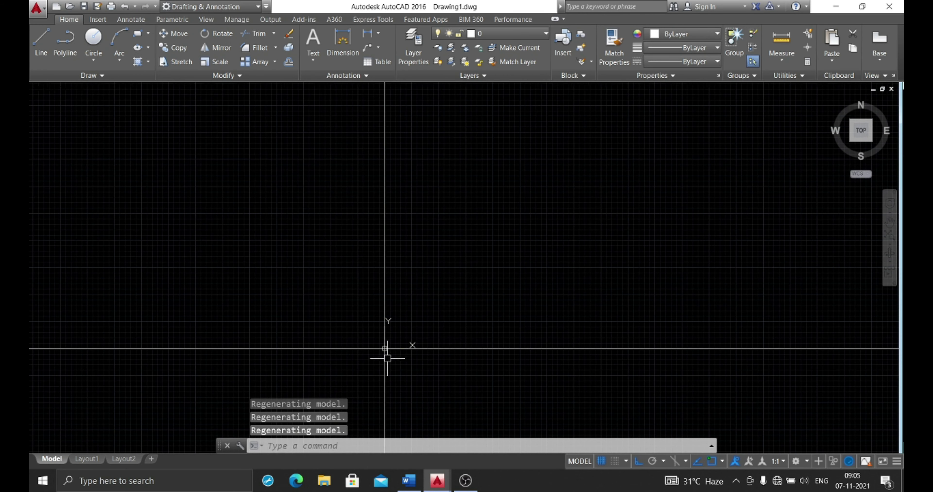
pyautogui.scroll(-1, 386, 355)
pyautogui.scroll(1, 387, 359)
pyautogui.moveTo(448, 379)
pyautogui.mouseDown(button='middle')
pyautogui.moveTo(502, 220)
pyautogui.moveTo(520, 236)
pyautogui.mouseUp(button='middle')
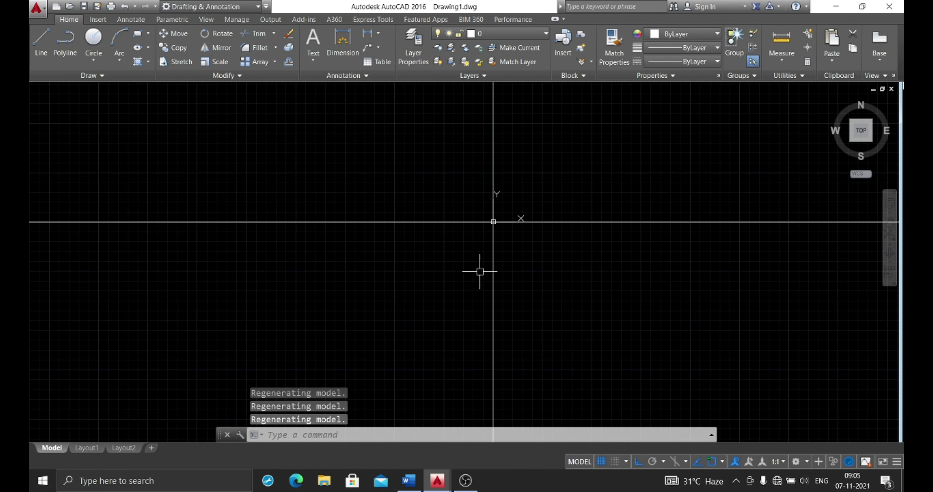
pyautogui.press('Escape')
pyautogui.scroll(-5, 530, 265)
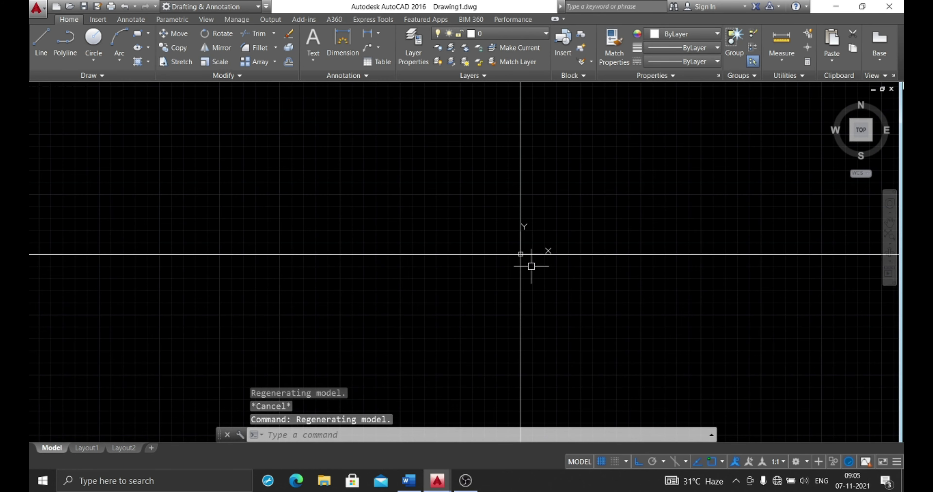
pyautogui.scroll(5, 576, 234)
pyautogui.scroll(3, 302, 318)
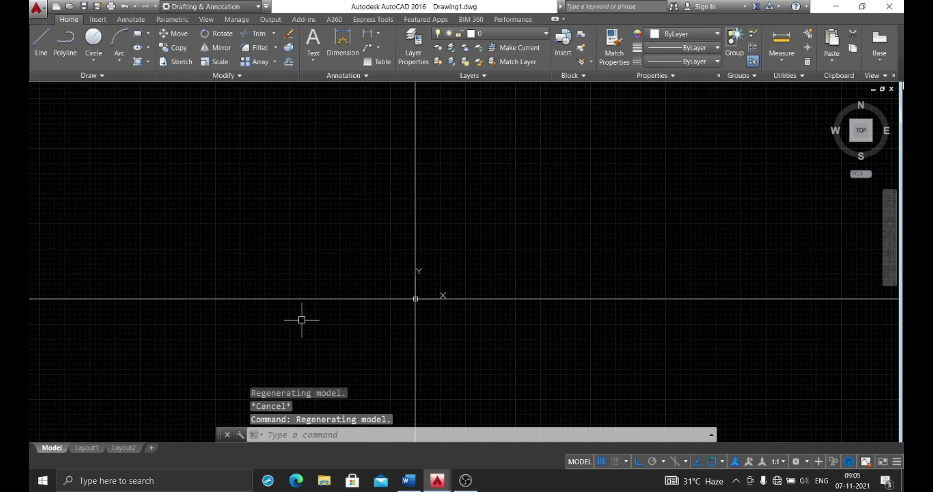
pyautogui.scroll(-3, 471, 266)
pyautogui.scroll(3, 463, 277)
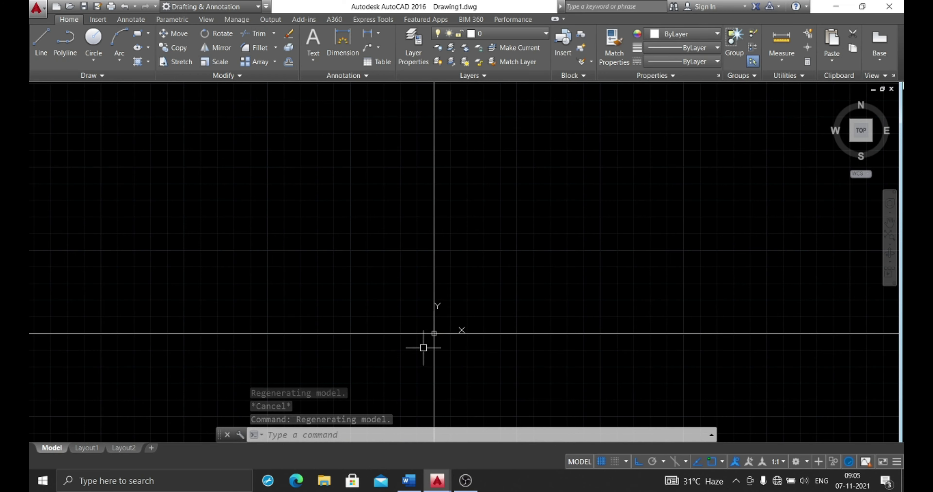
pyautogui.scroll(3, 422, 347)
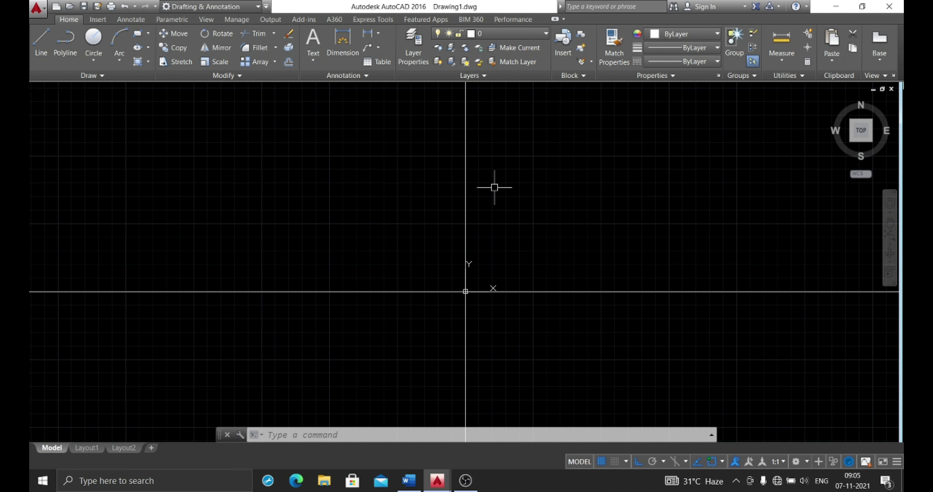
pyautogui.scroll(-2, 574, 325)
pyautogui.moveTo(500, 347); pyautogui.dragTo(450, 297, button='middle')
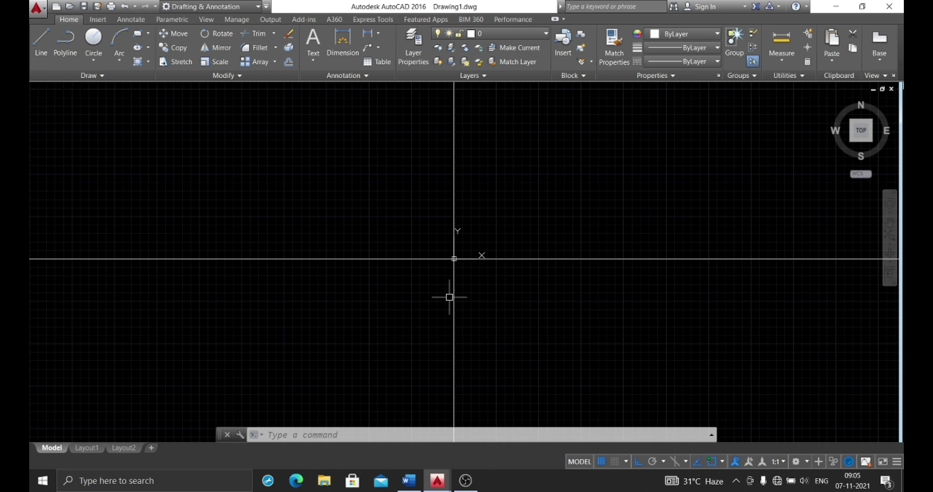
pyautogui.scroll(4, 499, 223)
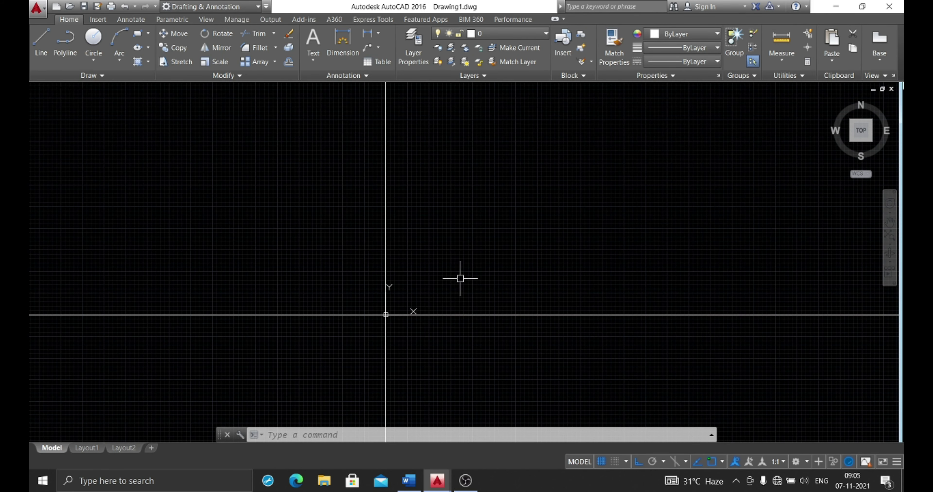
pyautogui.moveTo(460, 278); pyautogui.dragTo(494, 224, button='middle')
# - Draw a rectangle over the intersection of the two construction lines
pyautogui.write('REC')
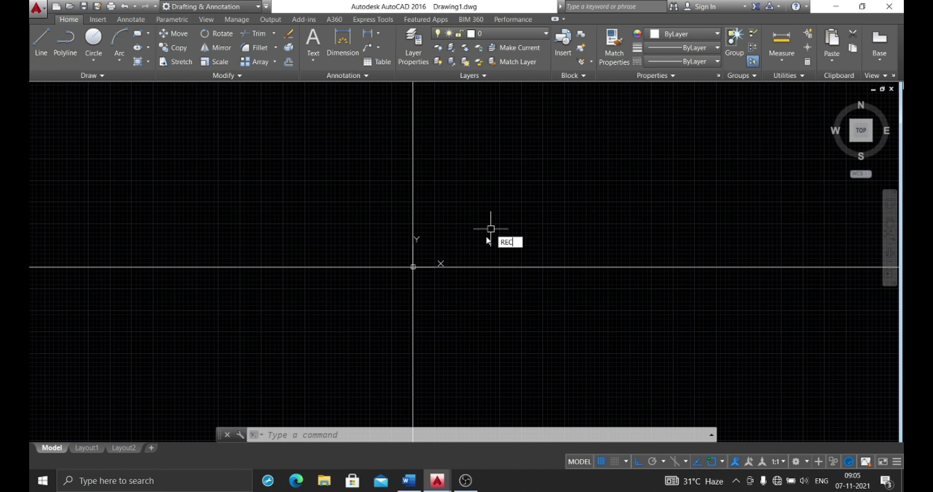
pyautogui.press('Return')
pyautogui.click(283, 208)
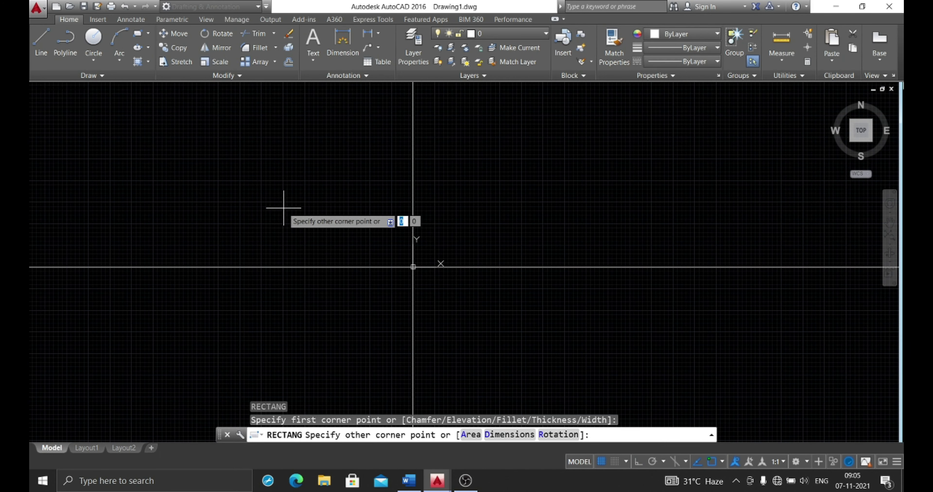
pyautogui.click(545, 368)
pyautogui.press('Return')
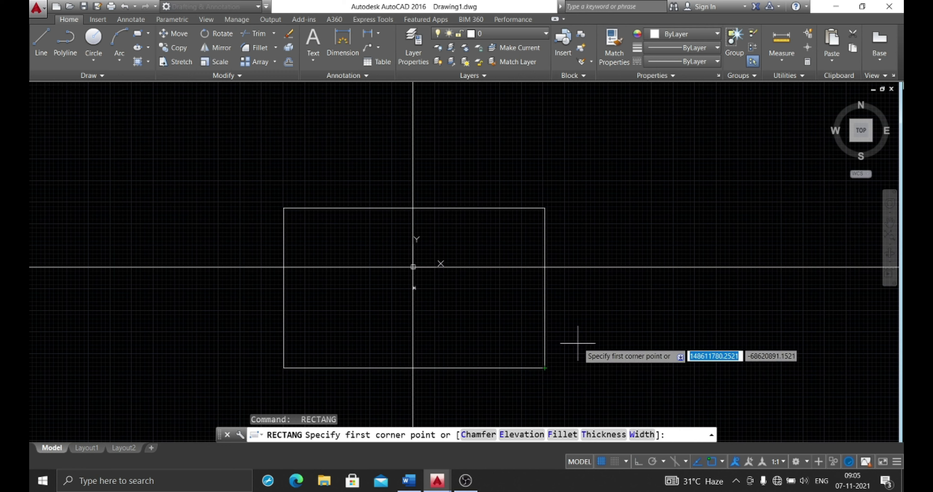
pyautogui.press('Escape')
# - Trim both construction lines back to the rectangle's edges
pyautogui.write('tr')
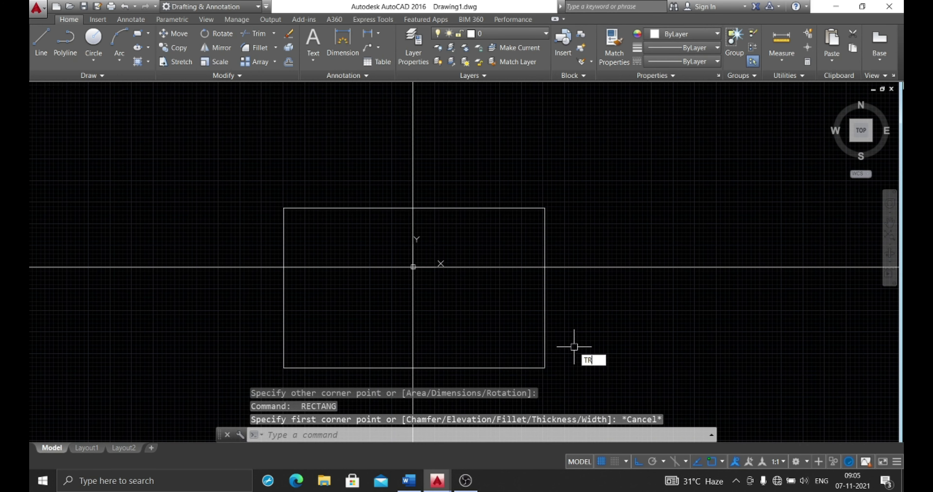
pyautogui.press('Return')
pyautogui.press('Return')
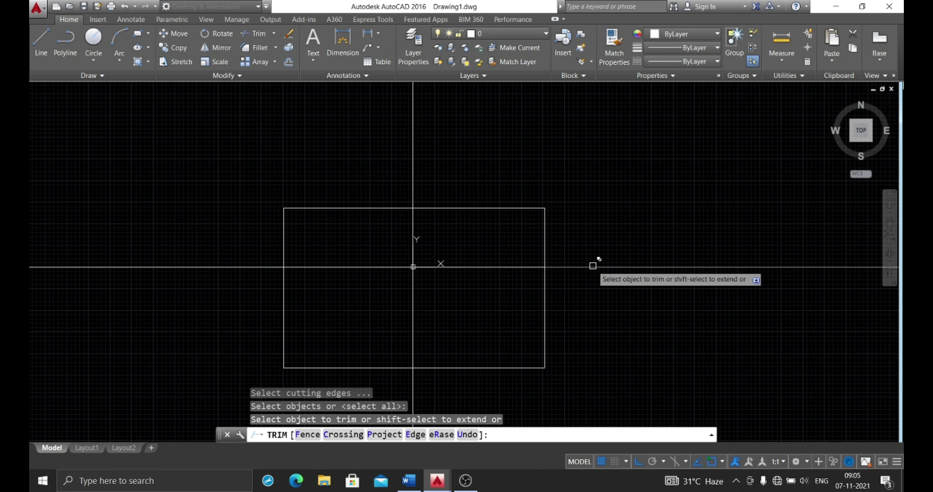
pyautogui.click(604, 246)
pyautogui.click(590, 301)
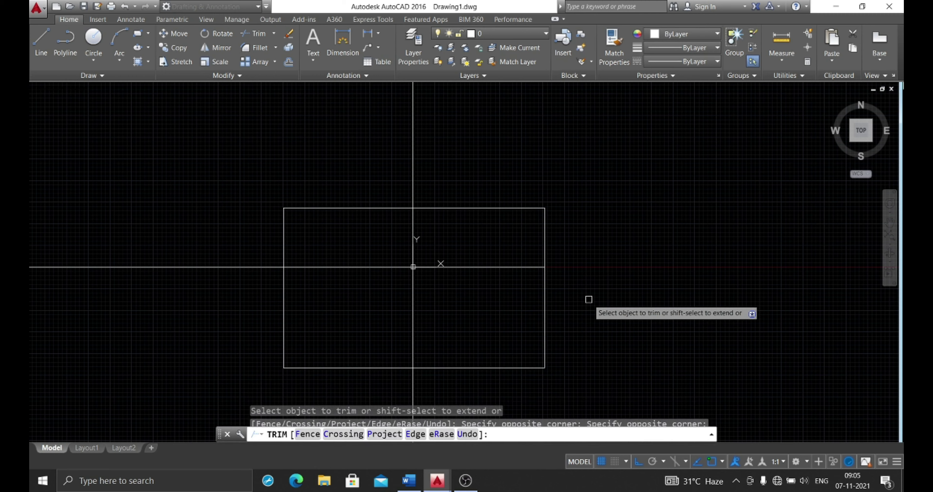
pyautogui.click(456, 141)
pyautogui.click(308, 183)
pyautogui.click(170, 304)
pyautogui.click(357, 308)
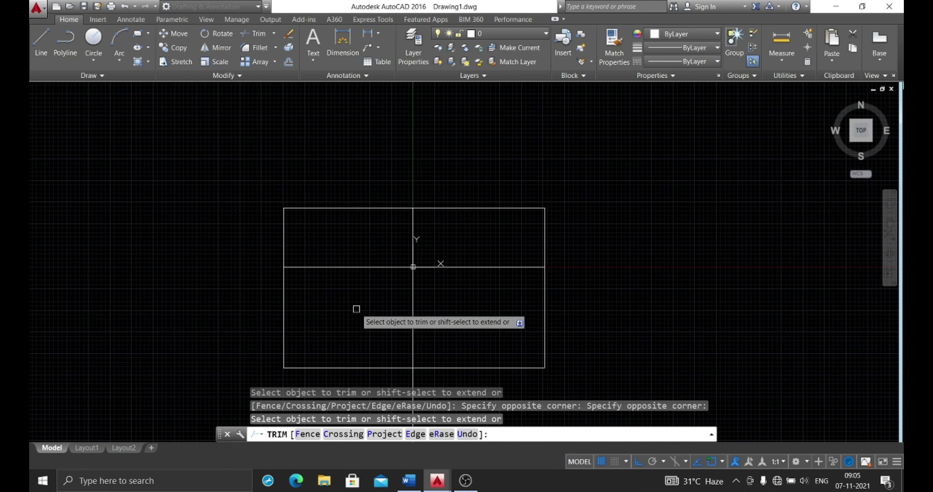
pyautogui.scroll(-2, 356, 308)
pyautogui.click(420, 358)
pyautogui.click(311, 358)
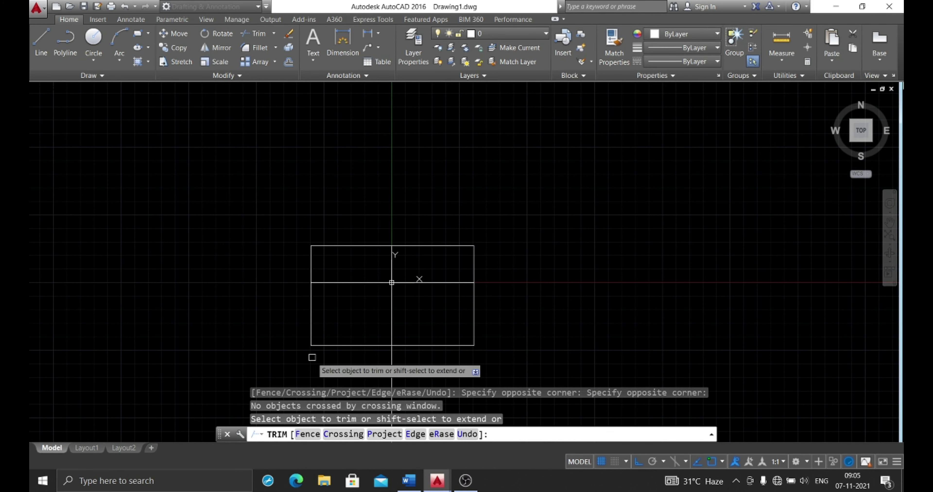
pyautogui.press('Return')
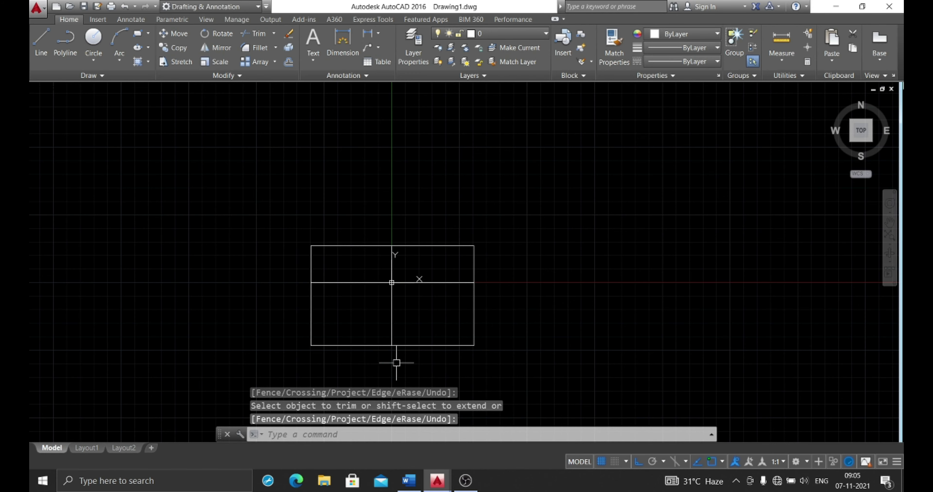
# - Pan and zoom to recentre the trimmed rectangle in the view
pyautogui.scroll(2, 402, 324)
pyautogui.moveTo(406, 318); pyautogui.dragTo(440, 255, button='middle')
pyautogui.scroll(-2, 387, 188)
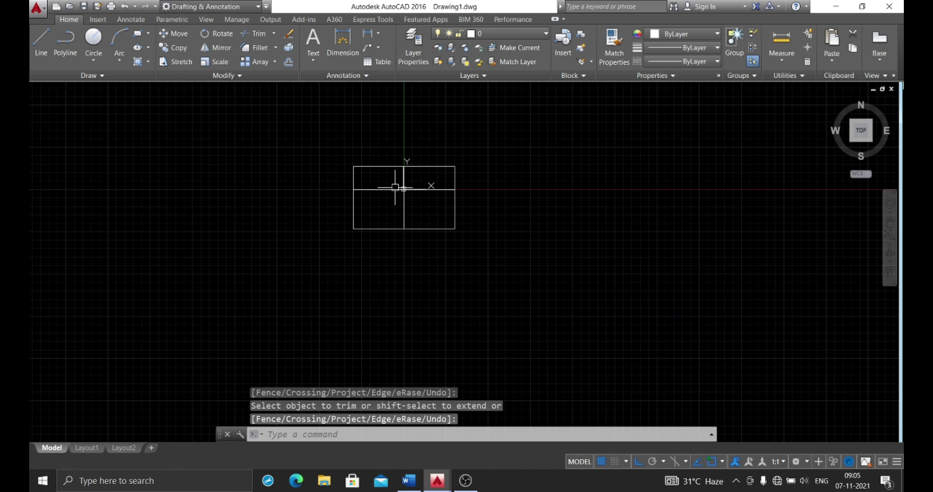
pyautogui.moveTo(396, 181); pyautogui.dragTo(400, 214, button='middle')
pyautogui.scroll(2, 423, 222)
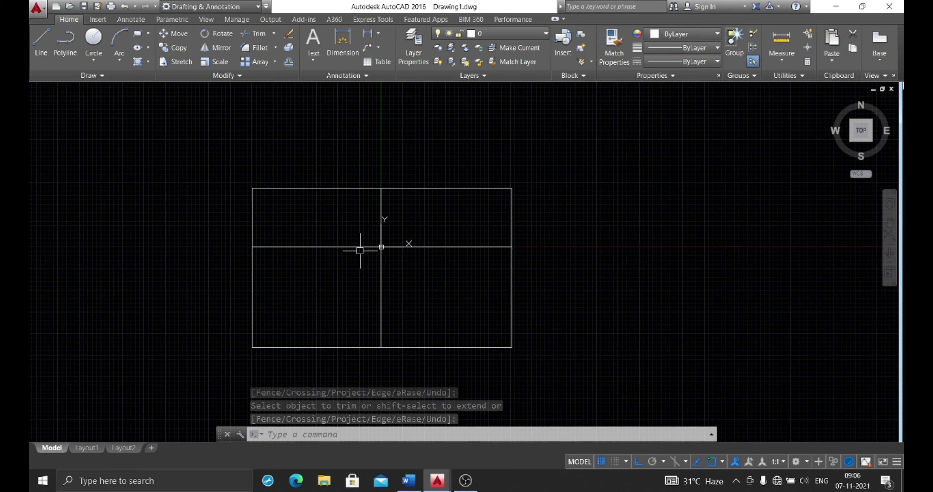
# - Highlight 'X LINE COMMAND' green under question 2, then scroll to question 3 on partial erasing
pyautogui.click(410, 483)
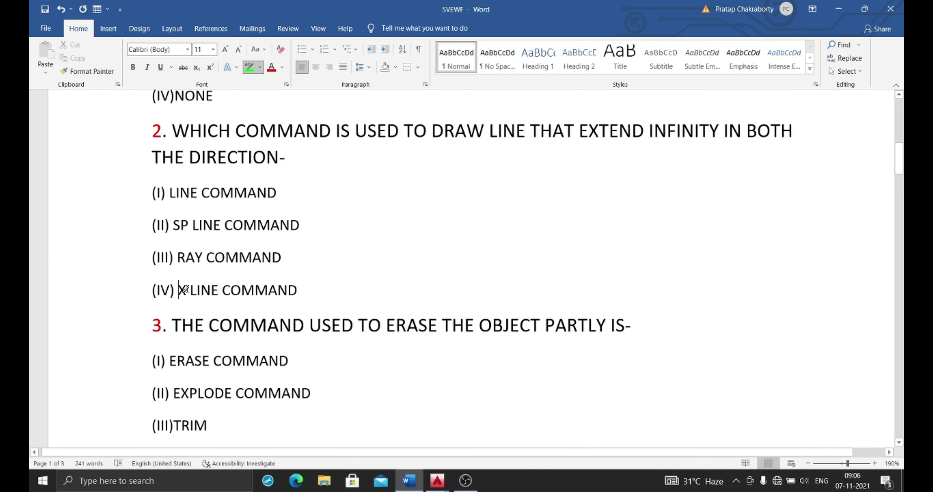
pyautogui.moveTo(179, 289); pyautogui.dragTo(286, 292)
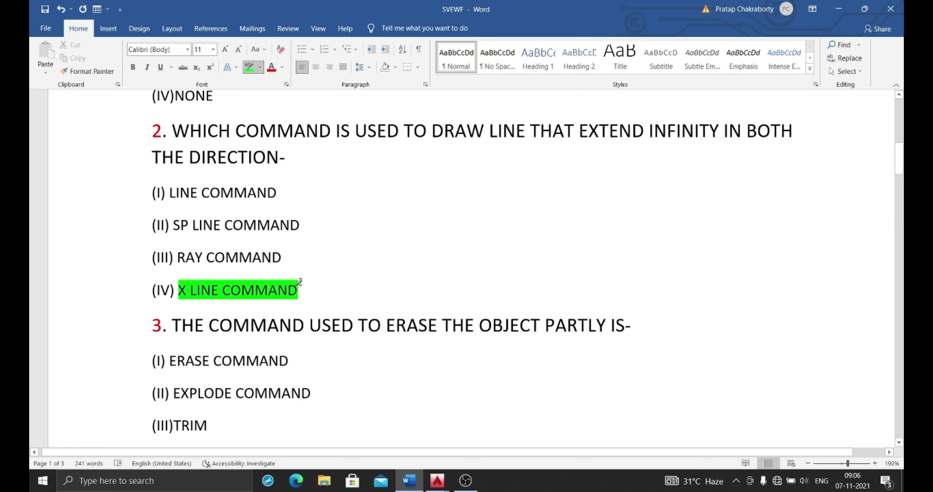
pyautogui.scroll(-2, 301, 300)
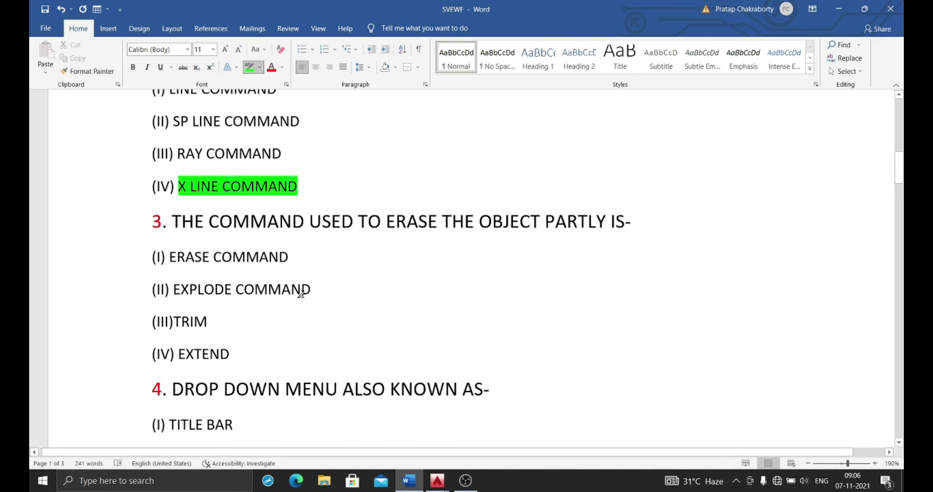
pyautogui.scroll(3, 302, 297)
pyautogui.scroll(-2, 302, 286)
pyautogui.scroll(-2, 304, 282)
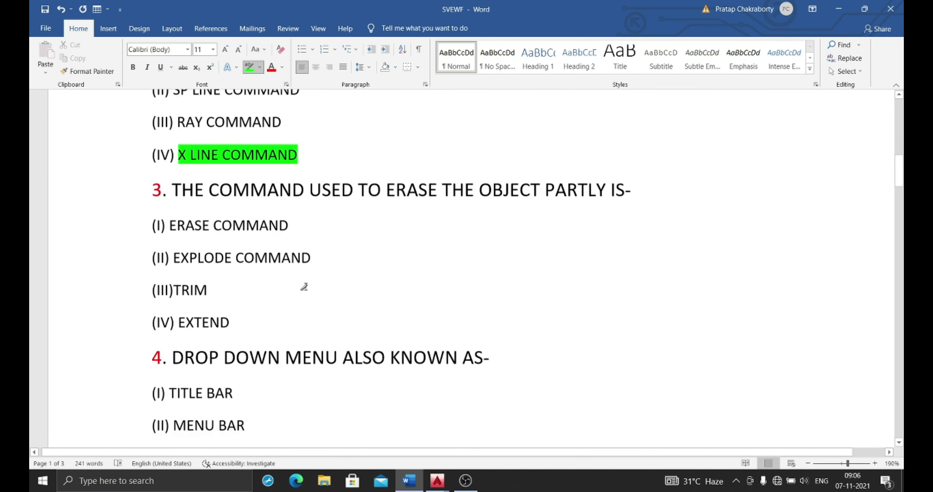
pyautogui.scroll(1, 304, 284)
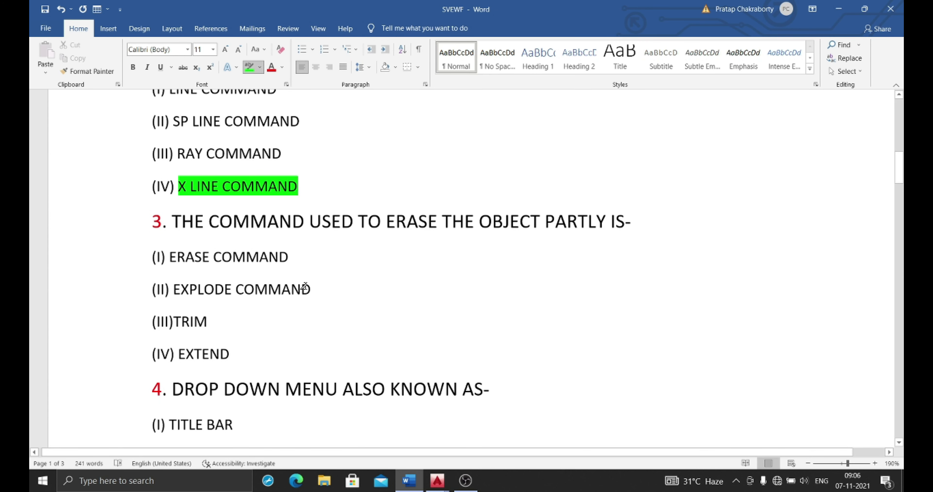
pyautogui.scroll(-1, 299, 288)
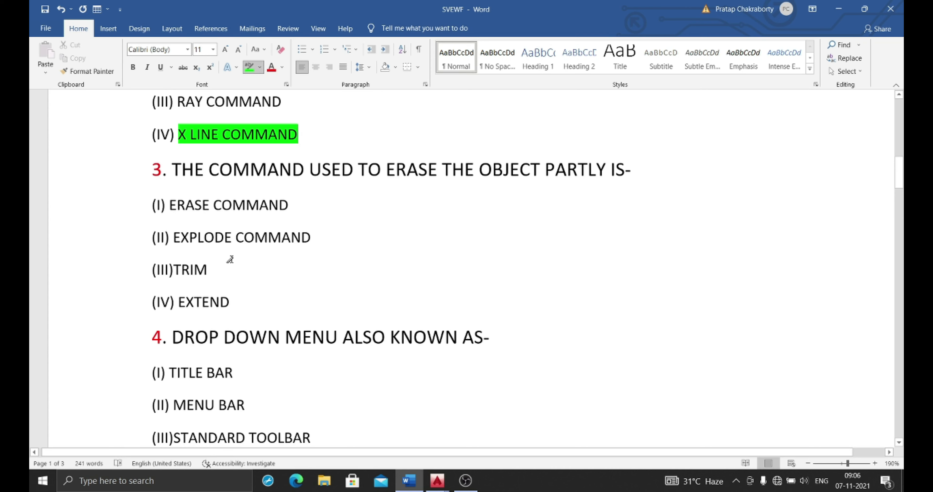
pyautogui.moveTo(436, 480)
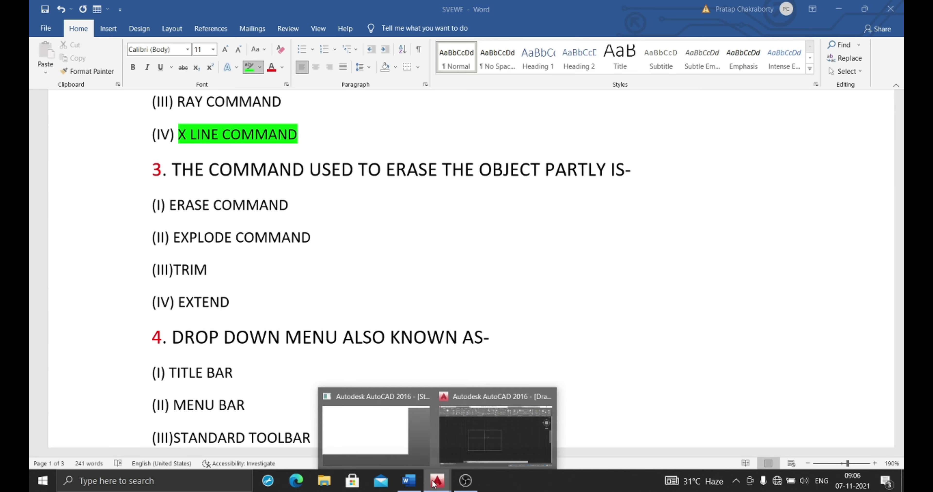
# - Draw a circle centred on the rectangle's bottom-right corner
pyautogui.click(472, 455)
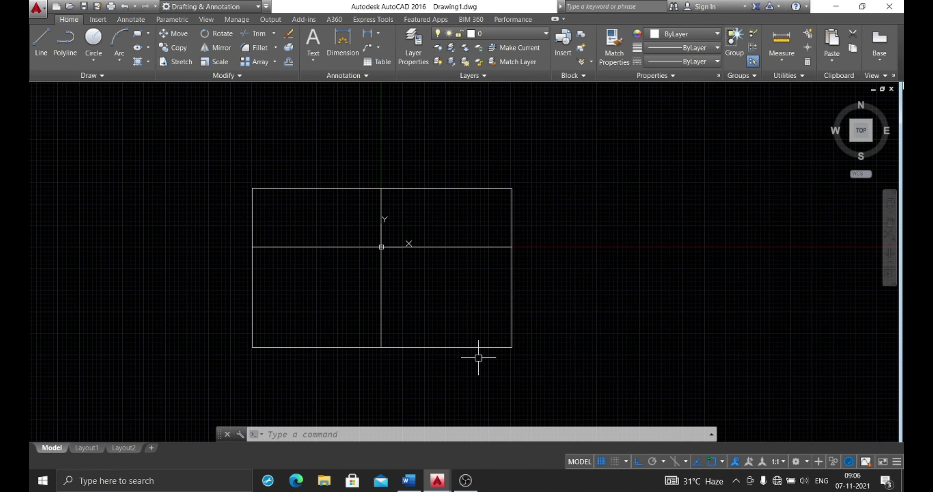
pyautogui.press('Escape')
pyautogui.click(93, 40)
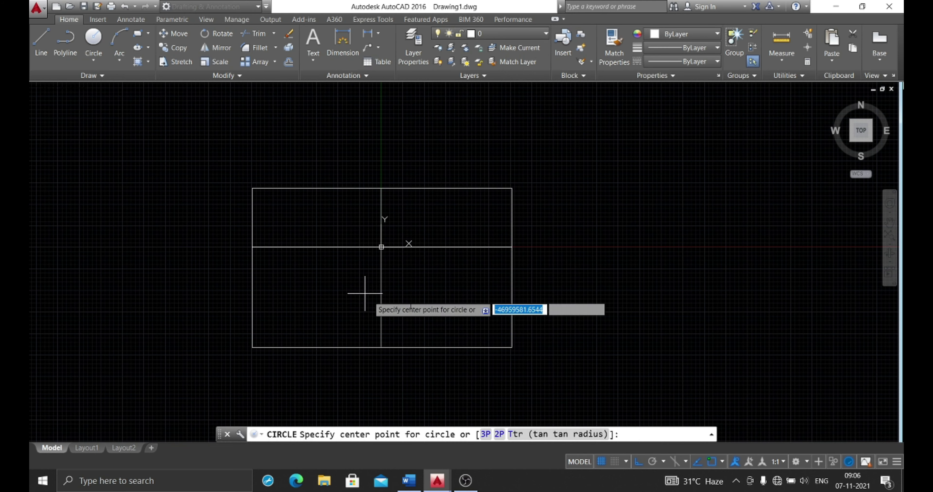
pyautogui.click(512, 347)
pyautogui.click(516, 397)
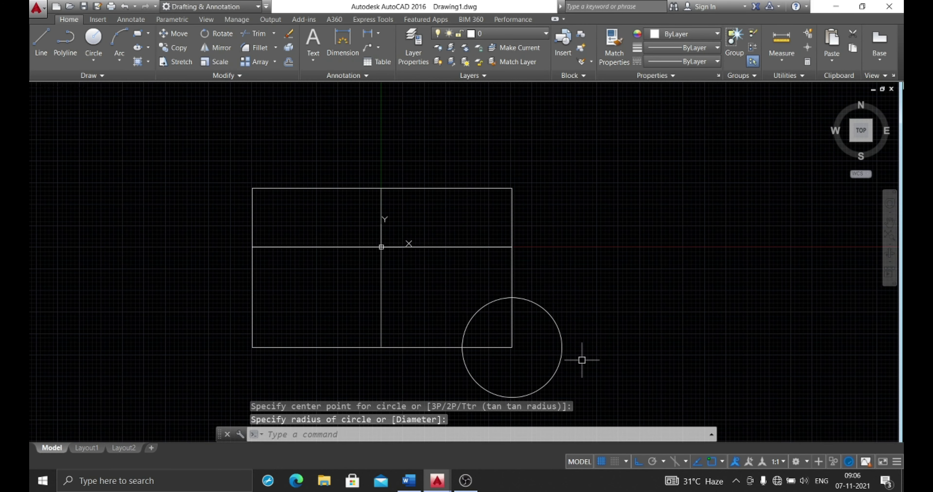
pyautogui.moveTo(579, 360); pyautogui.dragTo(525, 302, button='middle')
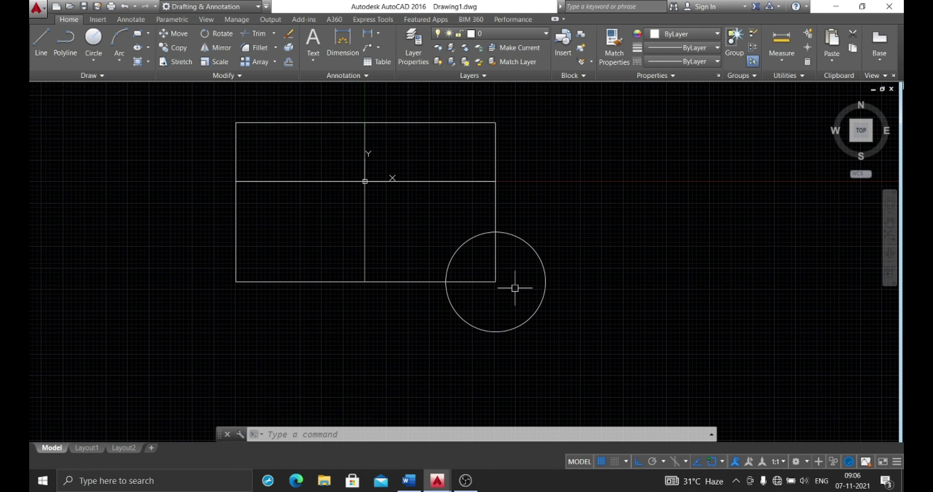
pyautogui.write('E')
# - Trim the rectangle's right and bottom edges lying inside the circle
pyautogui.press('Return')
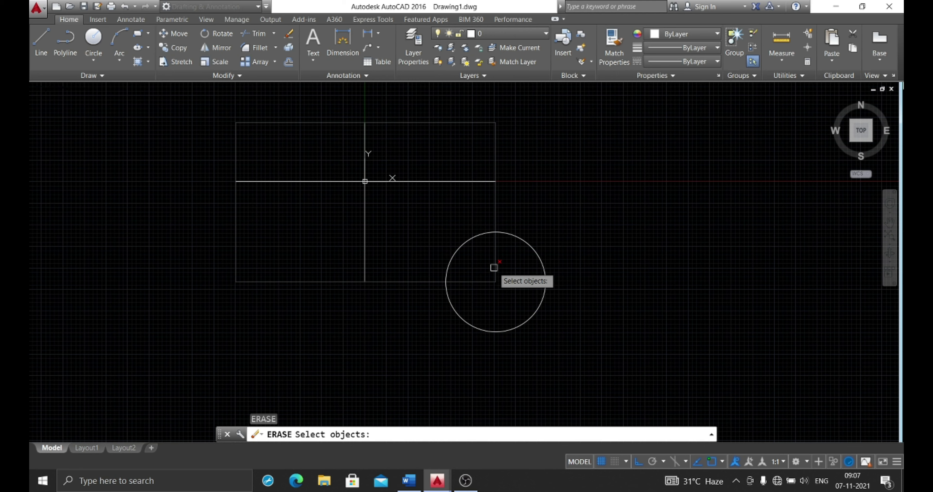
pyautogui.press('Escape')
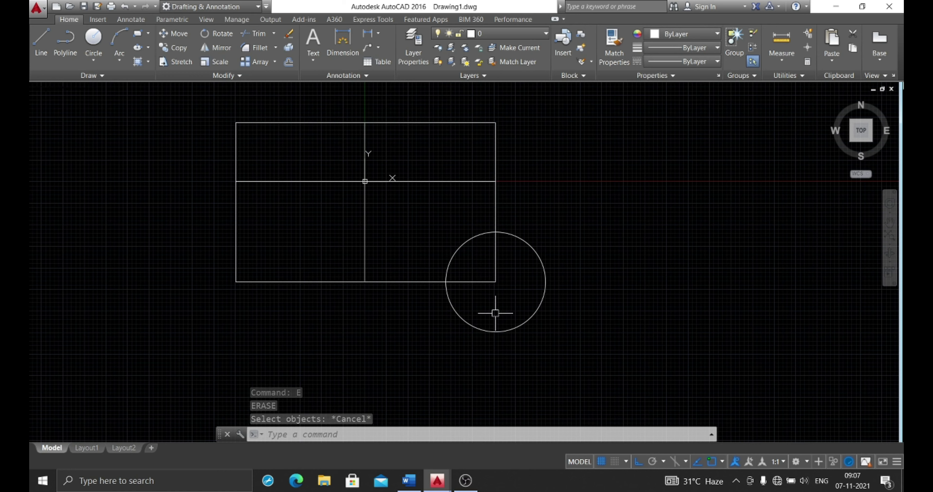
pyautogui.write('TR')
pyautogui.press('Return')
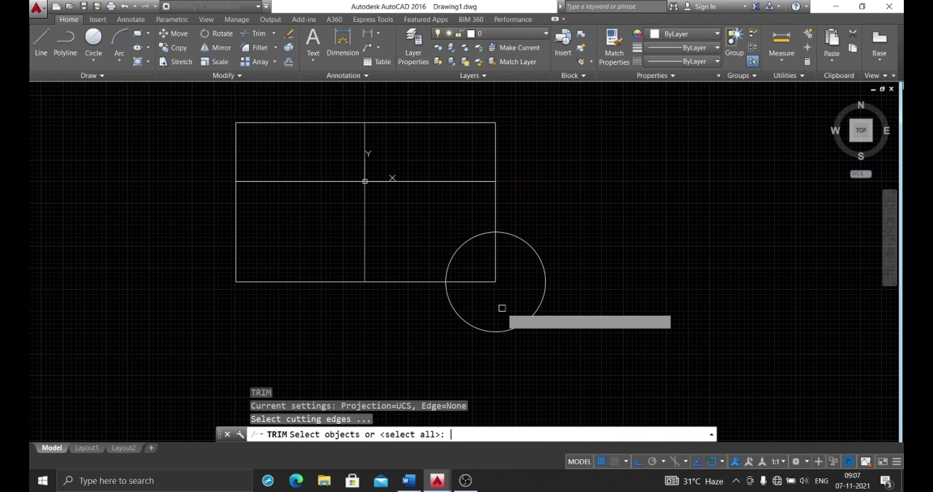
pyautogui.press('Return')
pyautogui.click(493, 267)
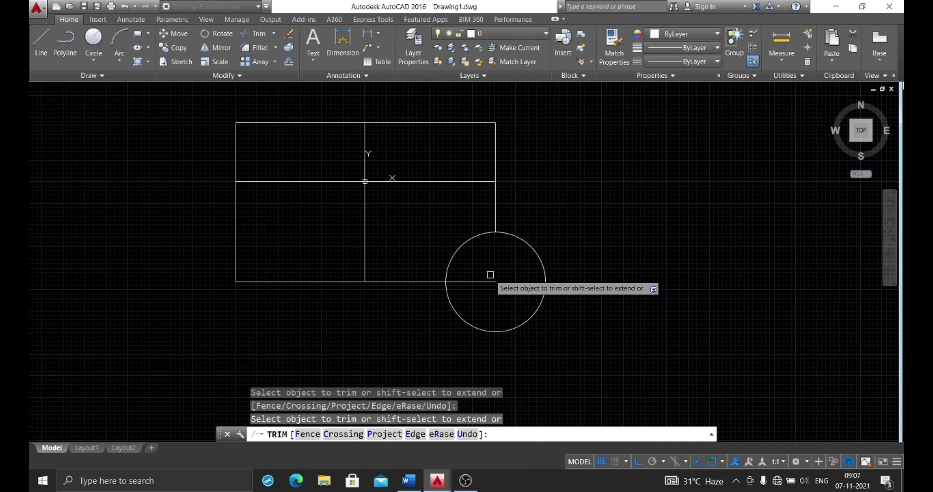
pyautogui.click(482, 282)
pyautogui.press('Return')
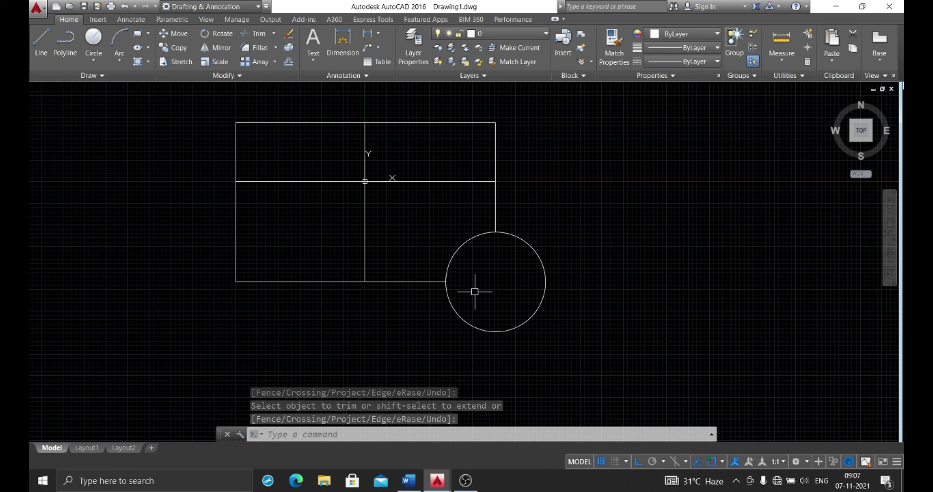
# - Highlight '(III)TRIM' green for question 3 and scroll to question 4 on drop-down menus
pyautogui.click(408, 481)
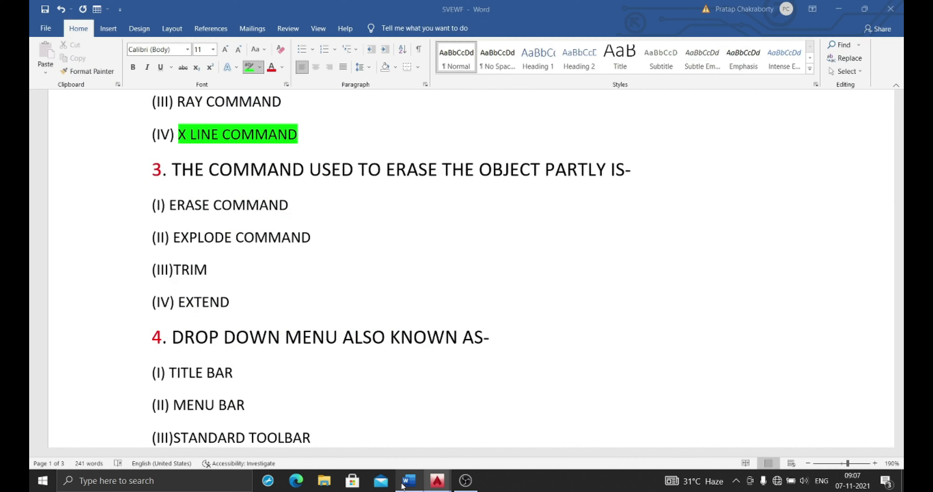
pyautogui.click(193, 274)
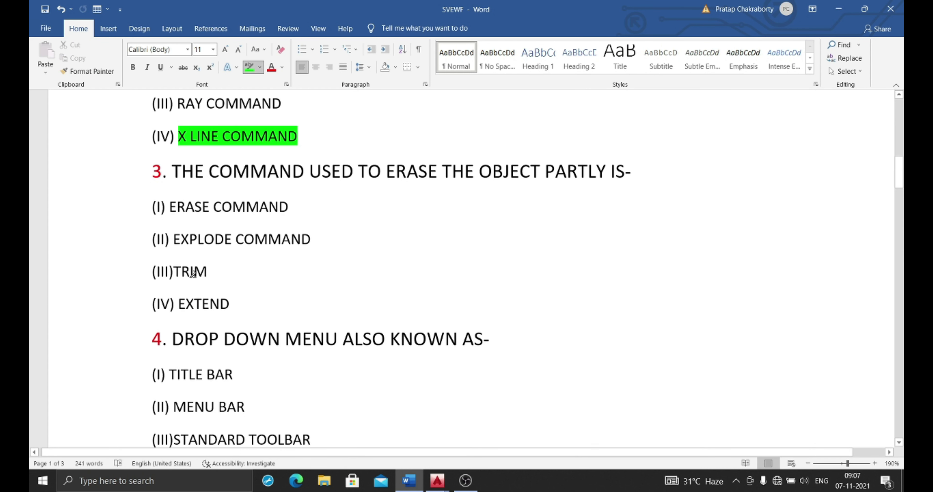
pyautogui.moveTo(183, 270); pyautogui.dragTo(214, 273)
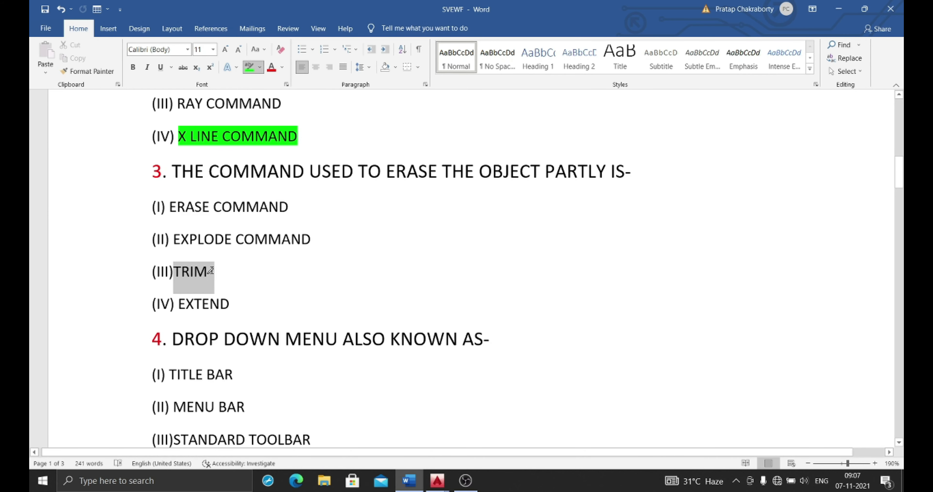
pyautogui.scroll(-3, 253, 236)
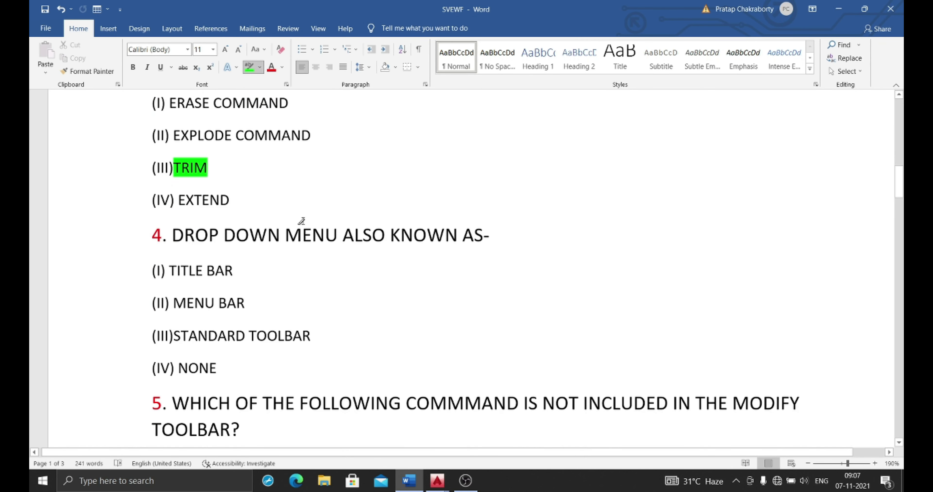
pyautogui.scroll(-3, 302, 221)
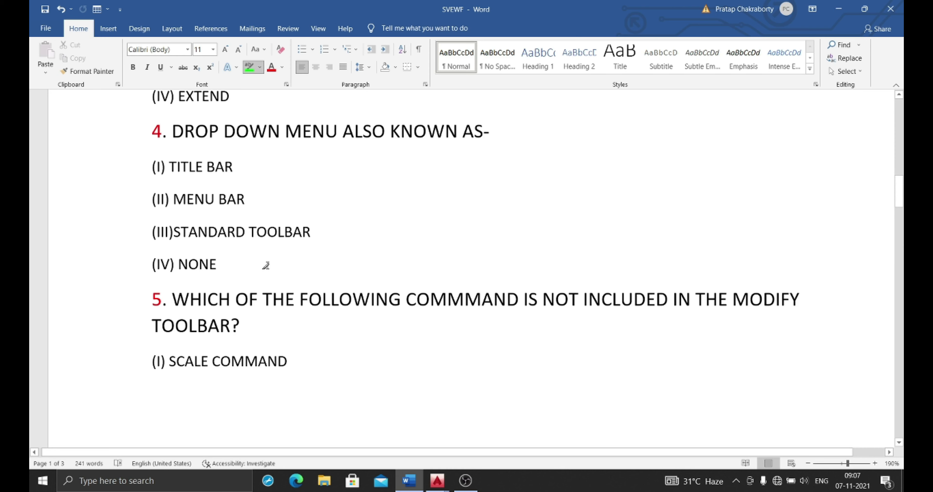
pyautogui.click(437, 480)
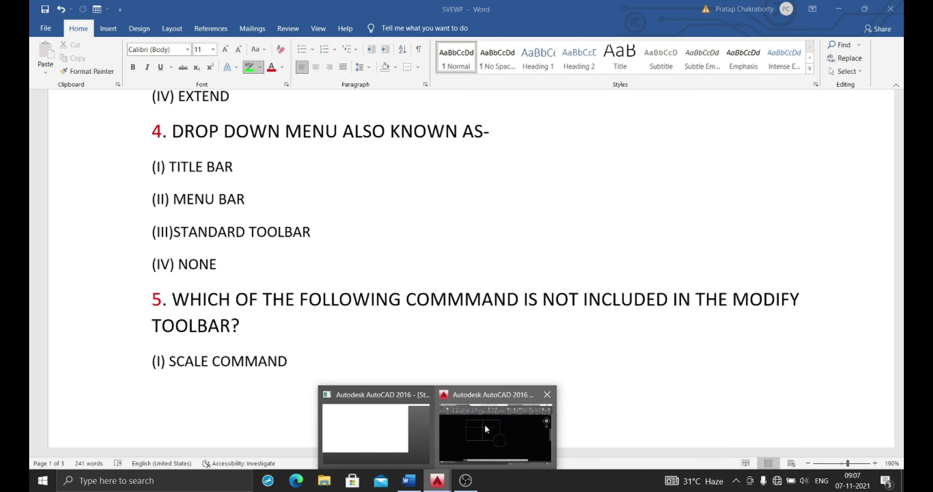
# - Enable Show Menu Bar from AutoCAD's Quick Access Toolbar dropdown, then return to Word
pyautogui.click(486, 430)
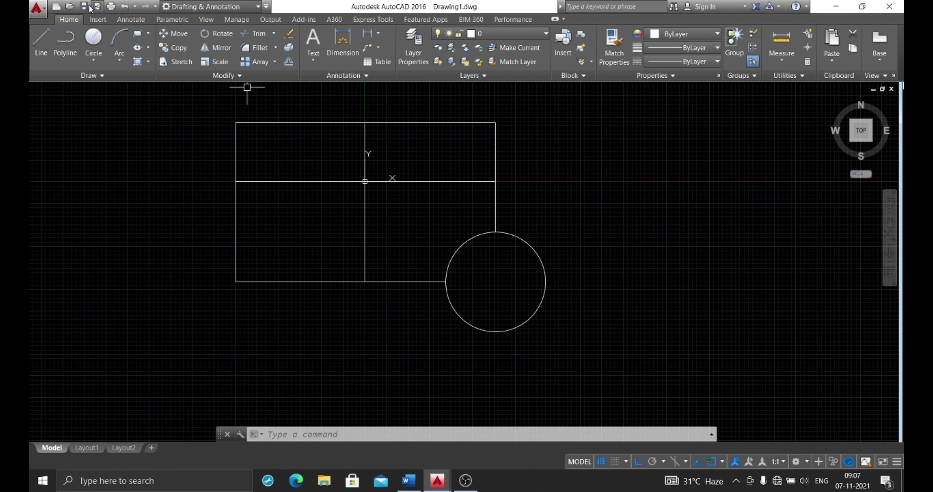
pyautogui.click(267, 7)
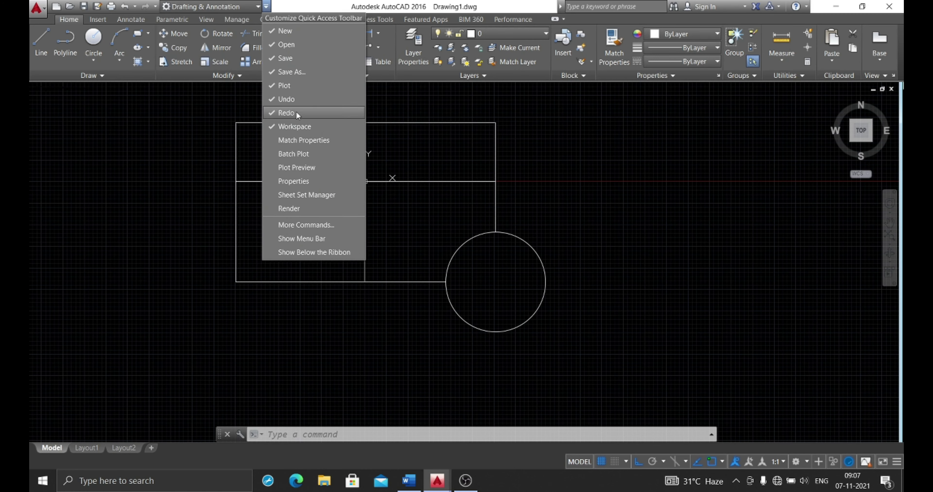
pyautogui.click(300, 239)
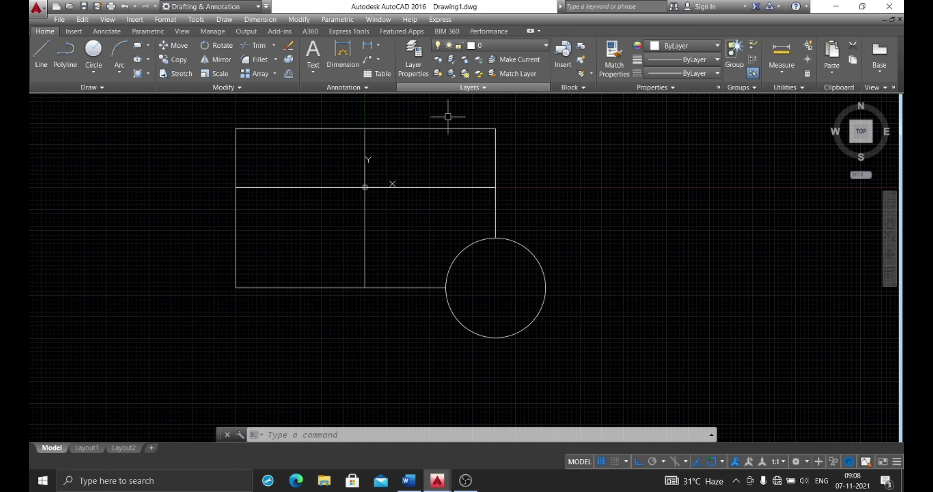
pyautogui.click(408, 481)
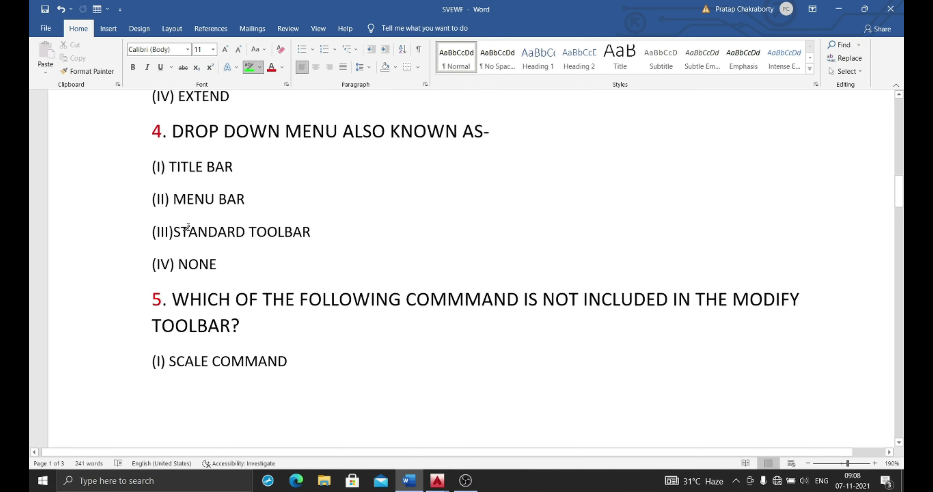
# - Highlight 'MENU BAR' green for question 4 and scroll to question 5's Modify-toolbar options
pyautogui.moveTo(171, 199); pyautogui.dragTo(253, 202)
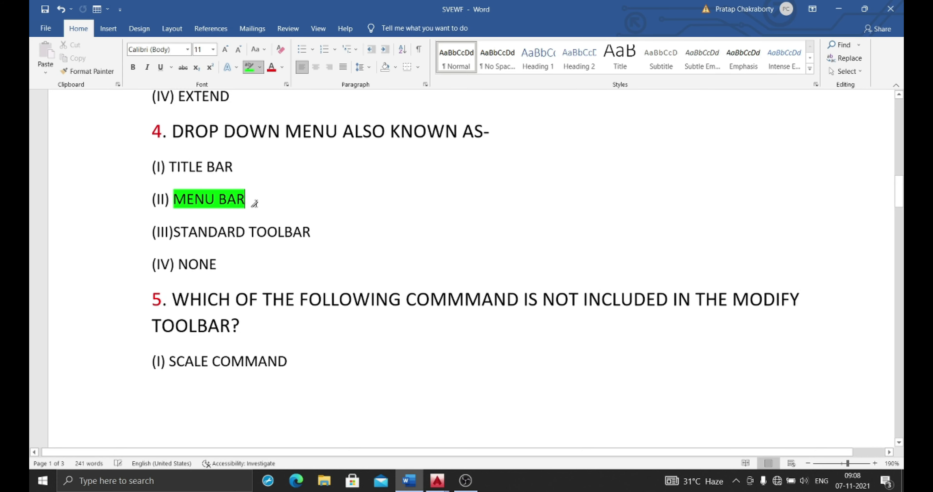
pyautogui.scroll(-3, 255, 202)
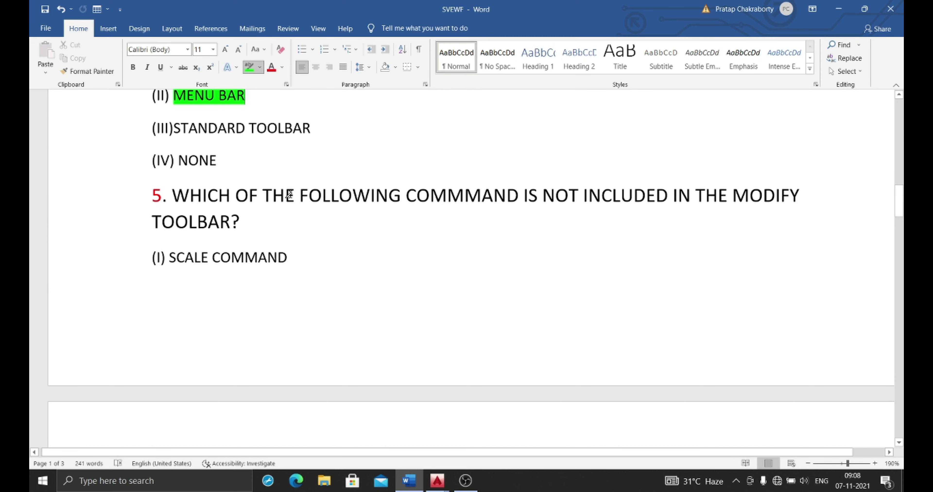
pyautogui.scroll(-3, 289, 195)
pyautogui.scroll(-2, 236, 187)
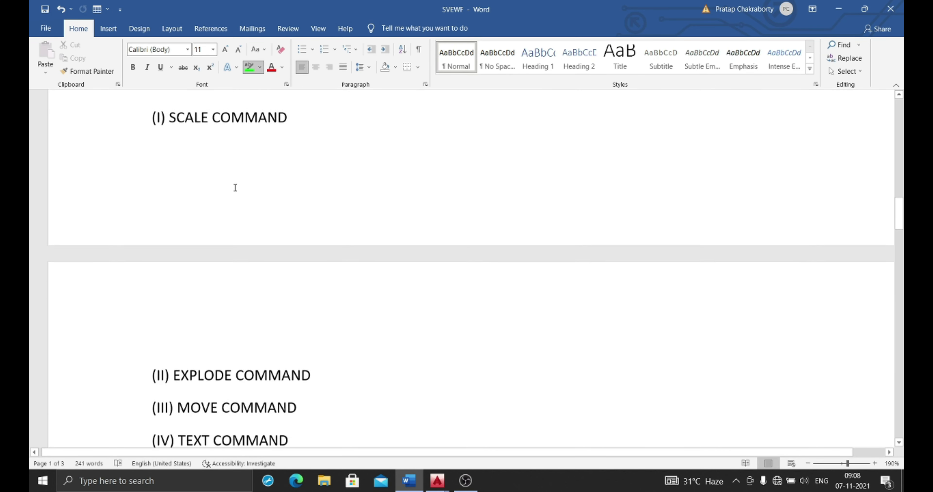
pyautogui.scroll(-2, 235, 296)
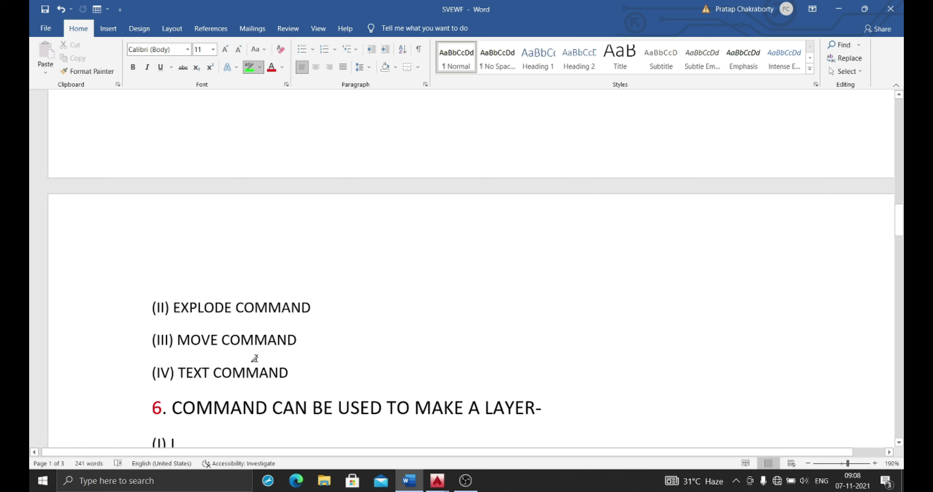
pyautogui.scroll(3, 236, 353)
pyautogui.scroll(3, 236, 354)
pyautogui.scroll(-6, 235, 345)
pyautogui.scroll(2, 236, 329)
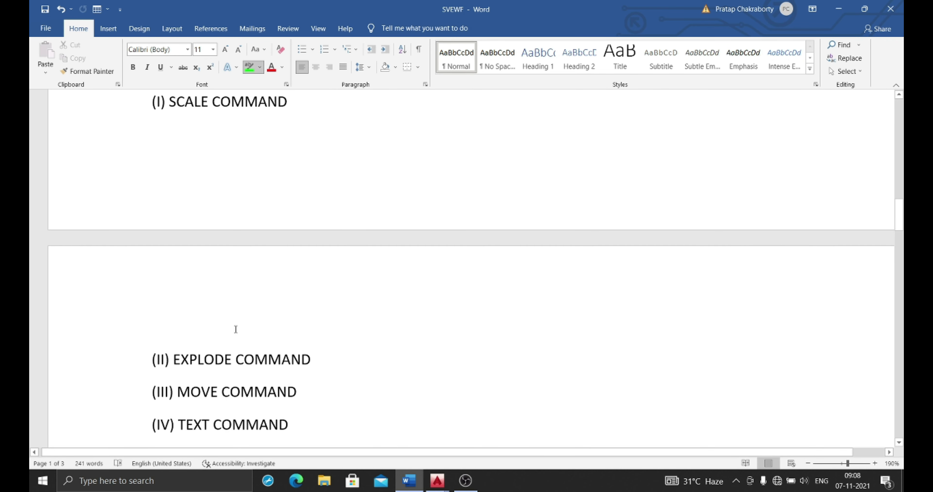
pyautogui.moveTo(437, 480)
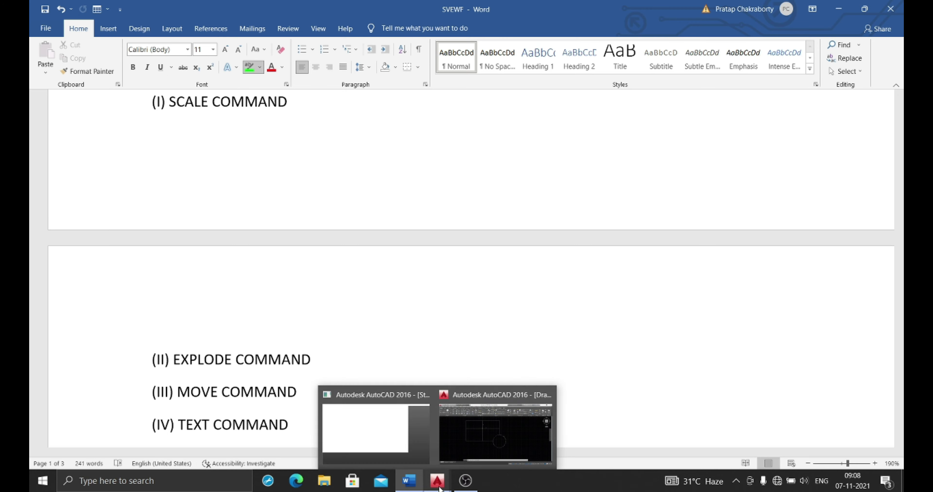
pyautogui.click(473, 448)
pyautogui.scroll(4, 299, 217)
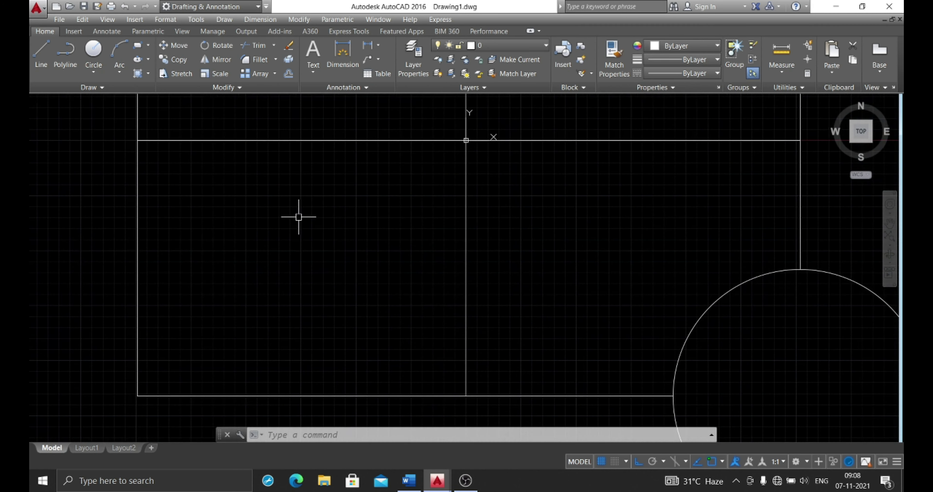
pyautogui.scroll(-4, 245, 95)
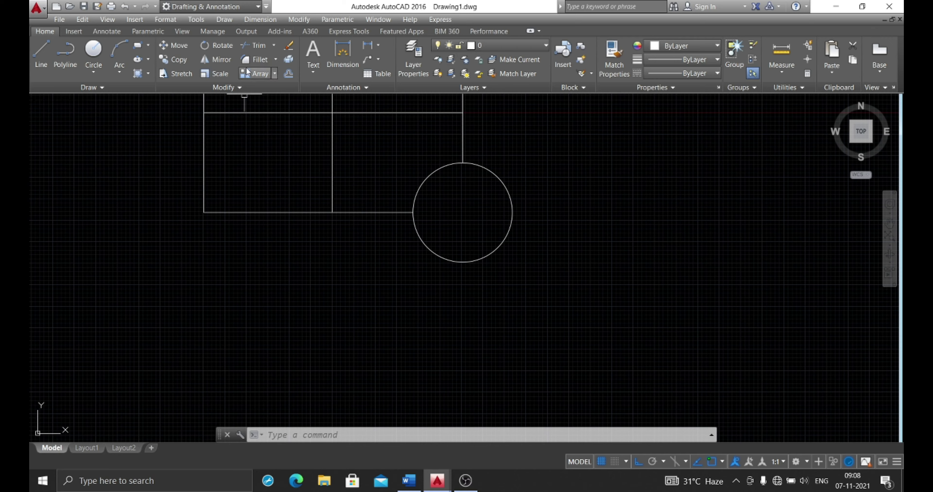
# - Back in Word, highlight TEXT COMMAND in green as question 5's answer
pyautogui.click(409, 481)
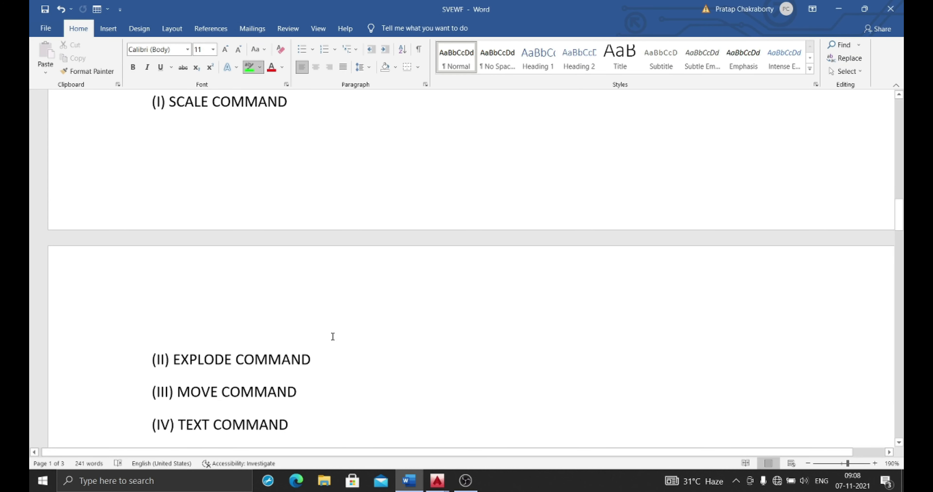
pyautogui.scroll(-1, 329, 297)
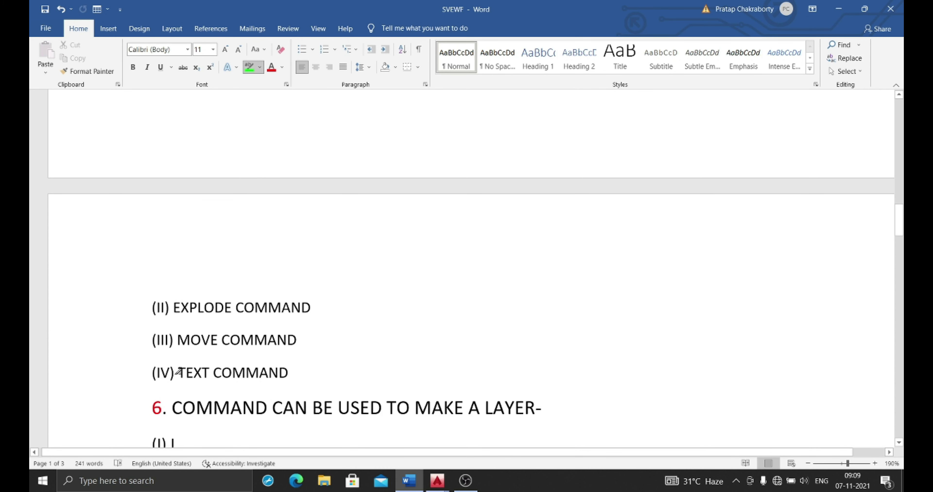
pyautogui.moveTo(178, 372); pyautogui.dragTo(282, 375)
pyautogui.scroll(2, 284, 344)
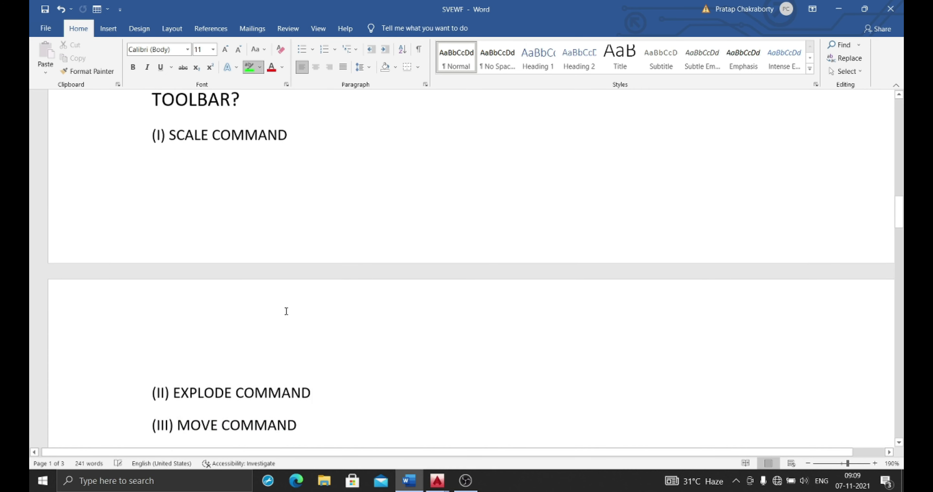
pyautogui.scroll(1, 285, 312)
pyautogui.scroll(2, 279, 289)
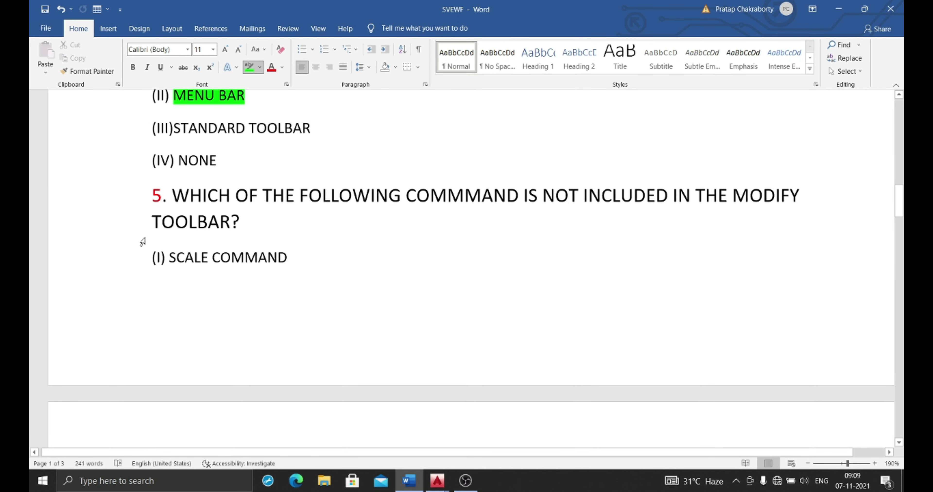
pyautogui.scroll(-1, 353, 214)
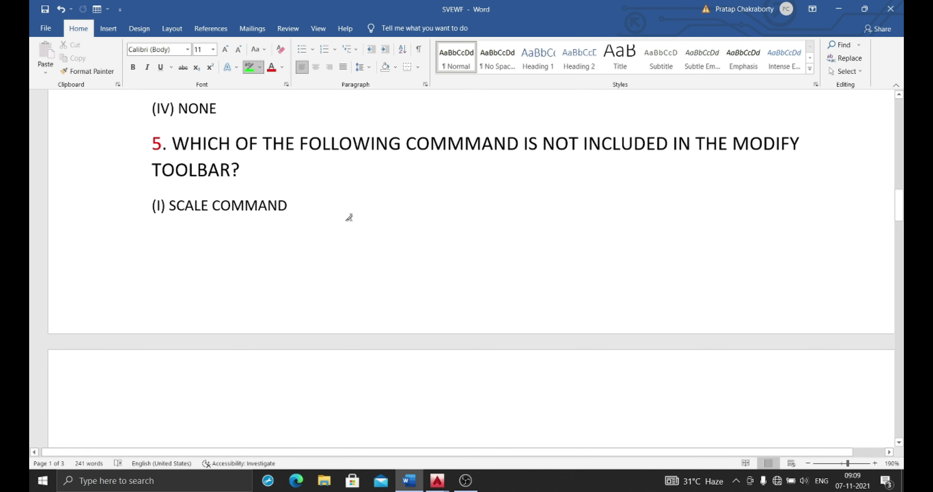
pyautogui.scroll(-2, 347, 217)
pyautogui.scroll(-3, 342, 221)
pyautogui.scroll(-1, 341, 222)
pyautogui.scroll(-2, 338, 223)
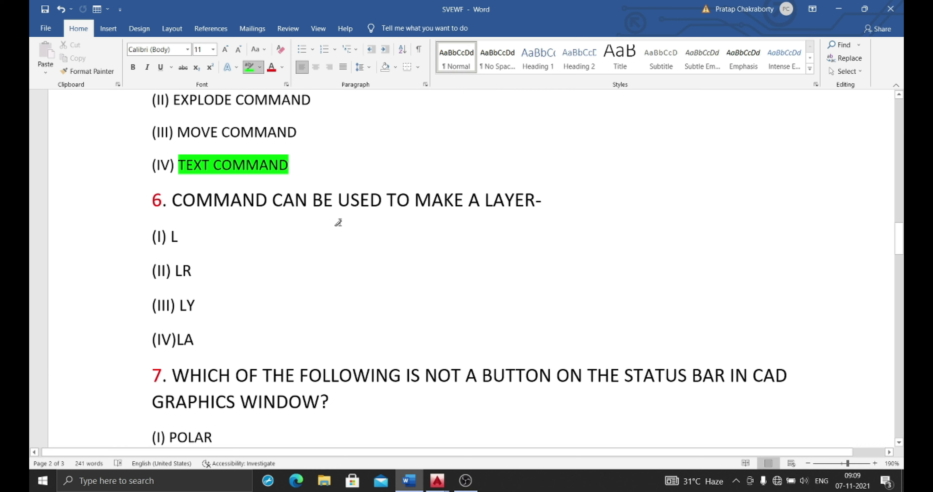
# - Turn the green highlighter back on and scroll down to question 6
pyautogui.press('Escape')
pyautogui.click(249, 69)
pyautogui.scroll(-2, 178, 341)
pyautogui.scroll(-1, 178, 342)
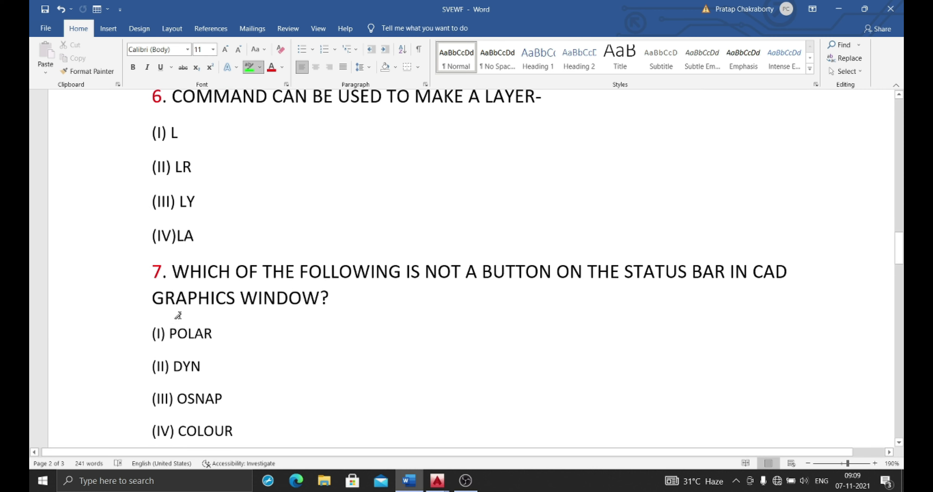
pyautogui.moveTo(437, 481)
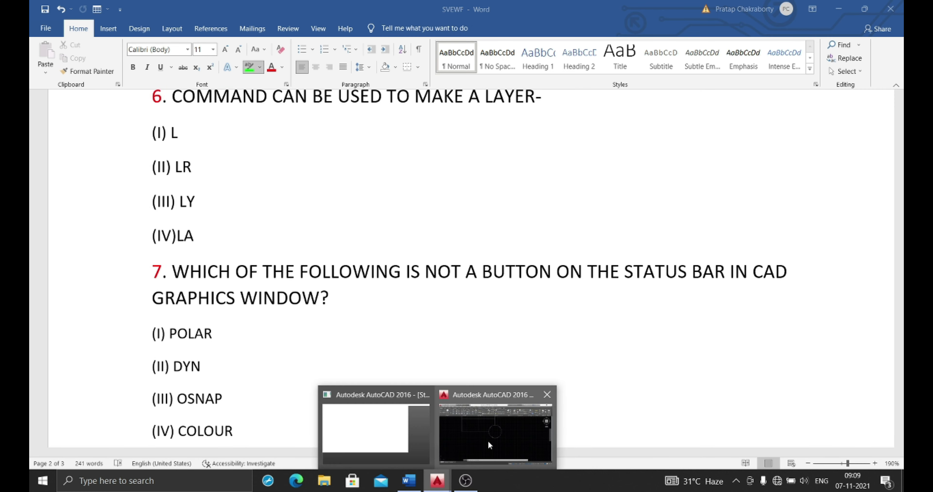
# - In AutoCAD, try L, KL, LR and LY at the command line before settling on LA
pyautogui.click(488, 440)
pyautogui.write('L')
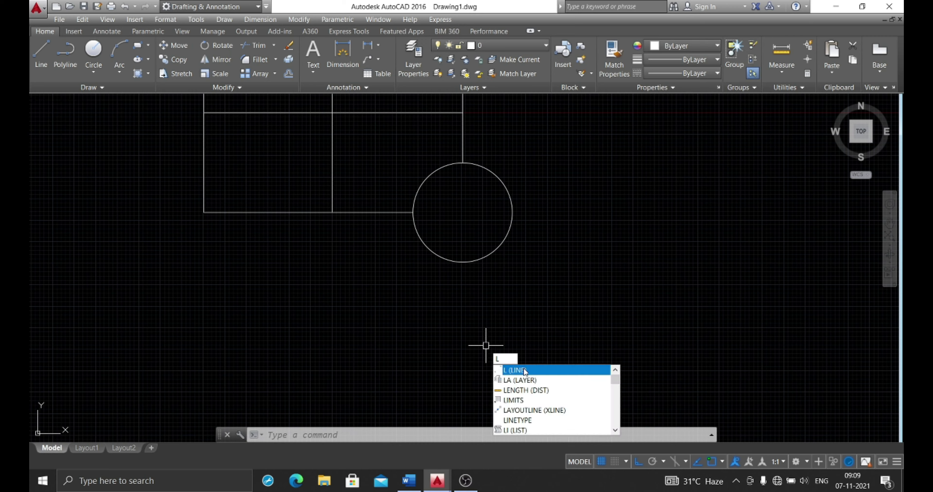
pyautogui.click(412, 486)
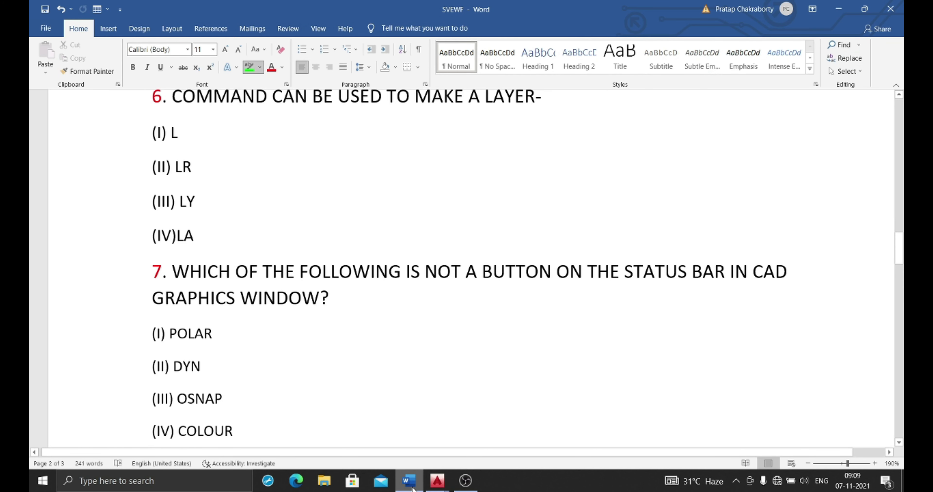
pyautogui.moveTo(436, 480)
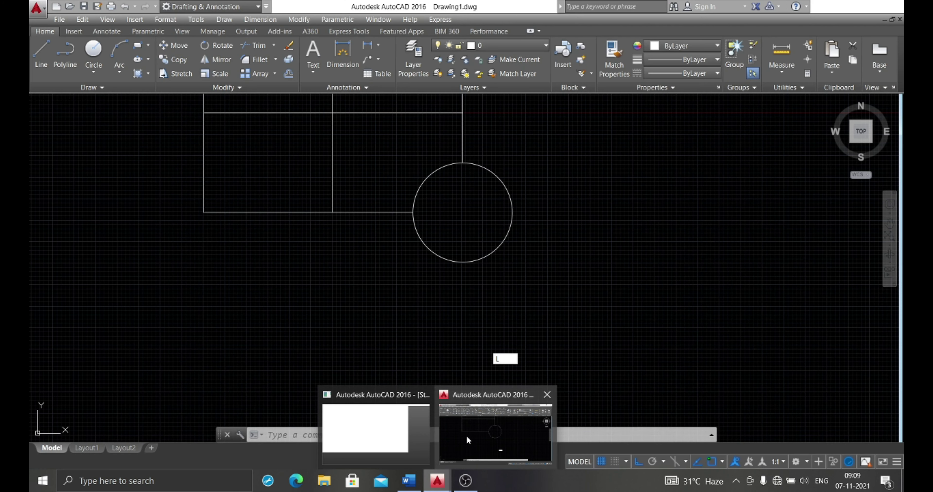
pyautogui.click(466, 435)
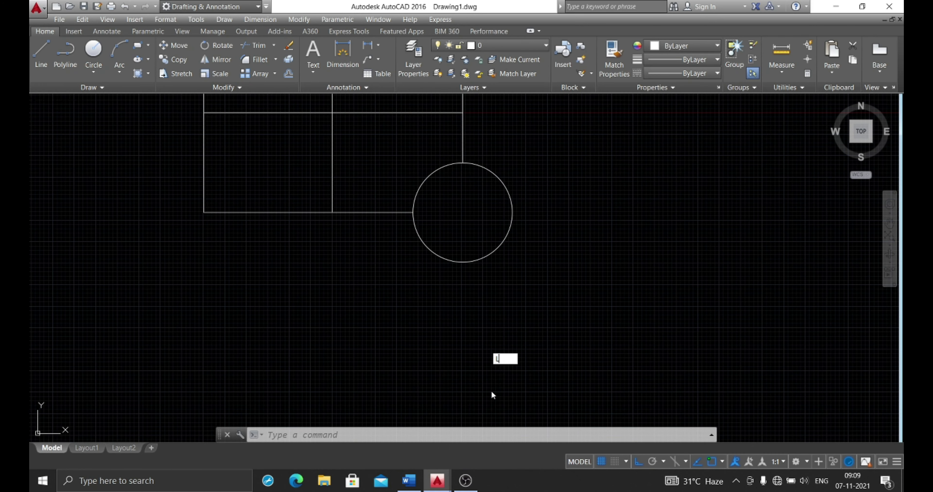
pyautogui.press('Escape')
pyautogui.press('Escape')
pyautogui.write('kl')
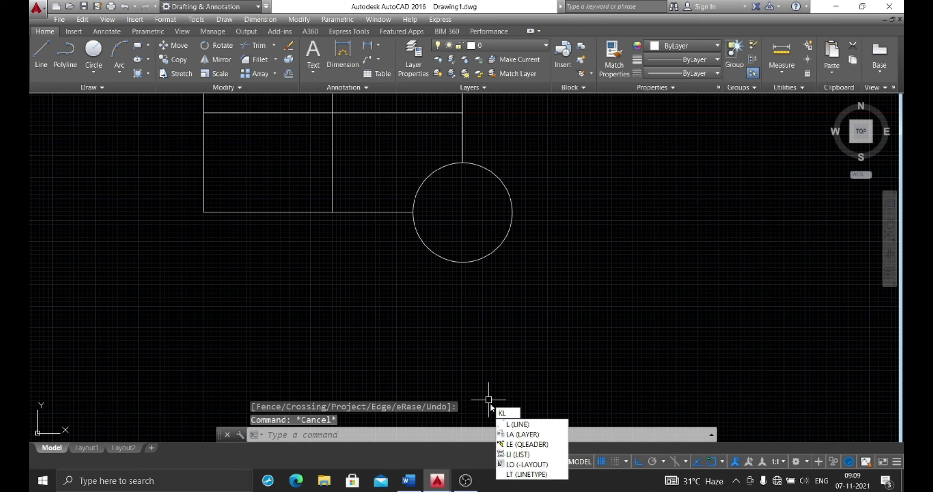
pyautogui.press('Escape')
pyautogui.write('r')
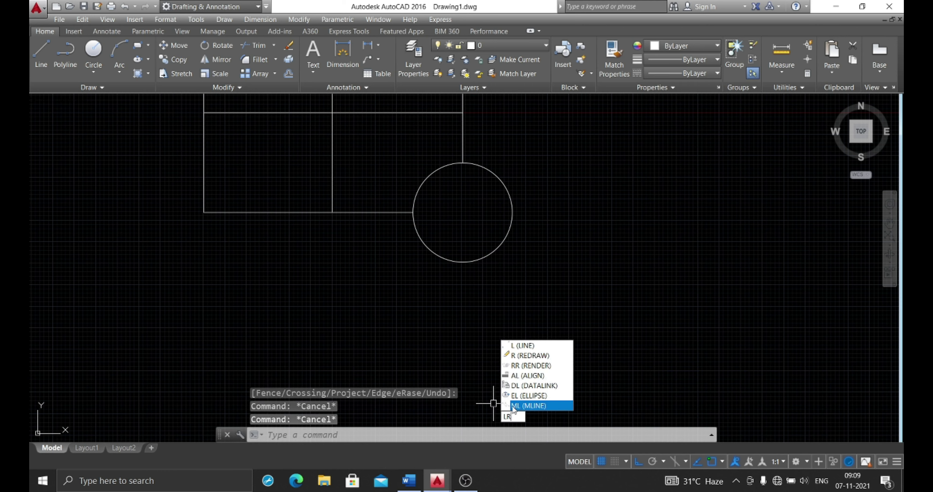
pyautogui.press('BackSpace')
pyautogui.write('y')
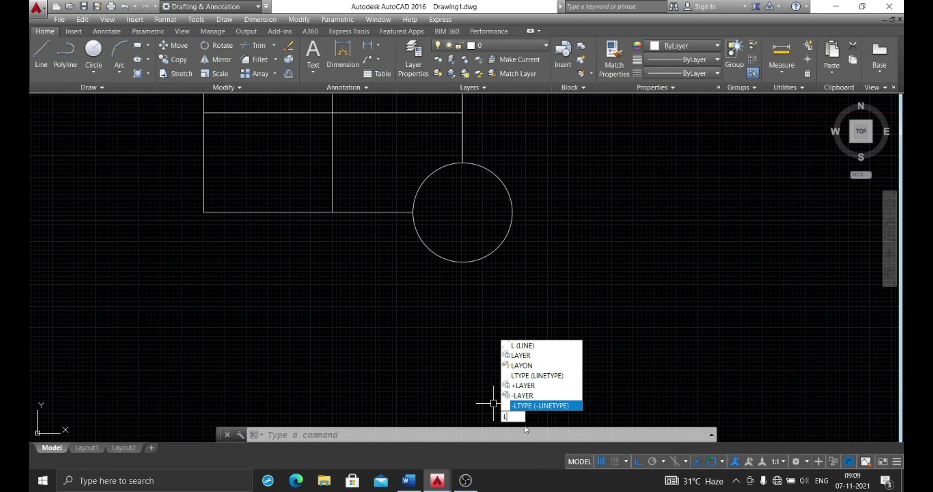
pyautogui.write('a')
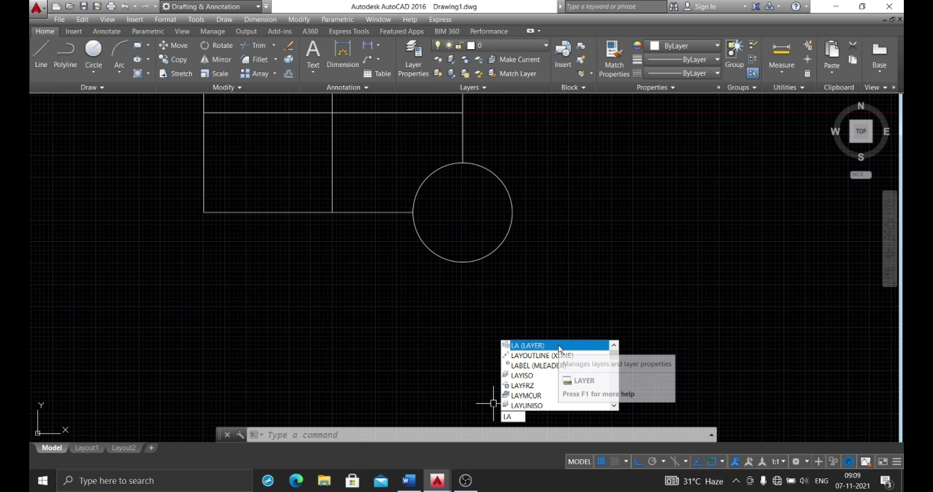
pyautogui.moveTo(539, 346)
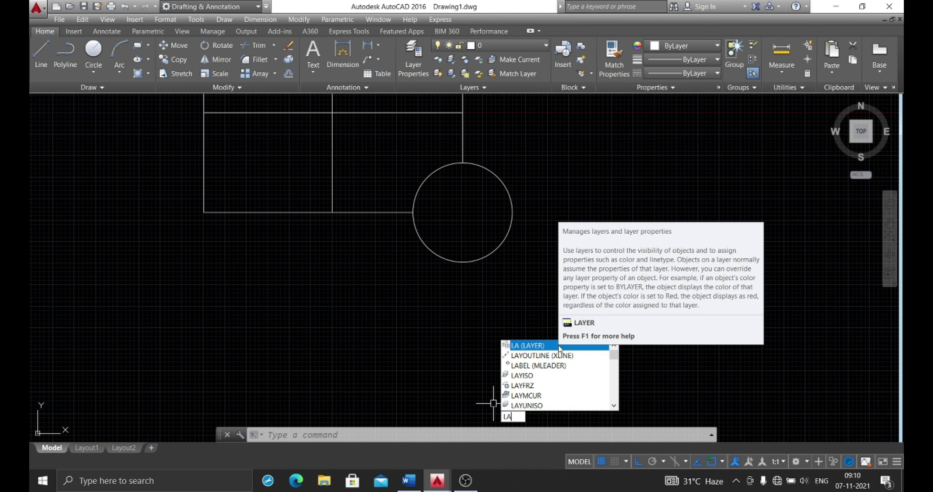
# - Run LA, add a new layer Layer1 beside layer 0, and close the Layer Properties Manager
pyautogui.click(557, 345)
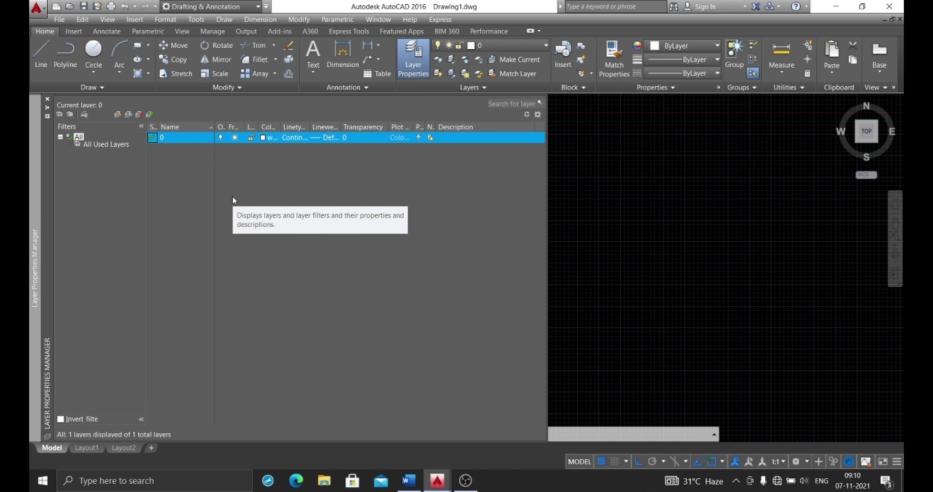
pyautogui.hotkey('alt', 'n')
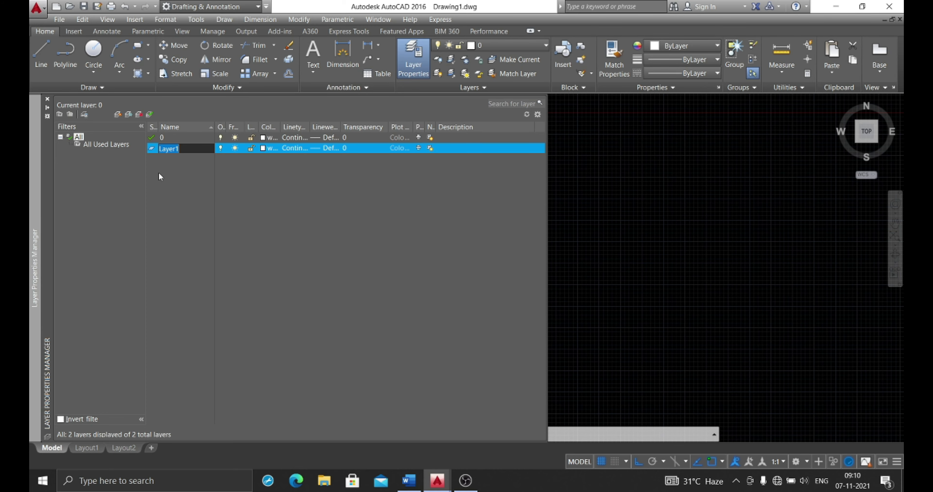
pyautogui.click(46, 99)
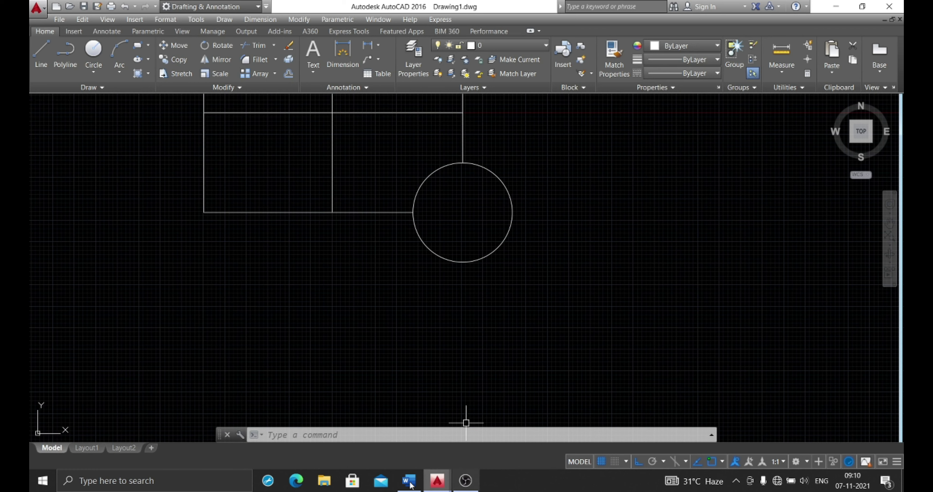
# - Highlight LA green as question 6's answer and scroll to question 7 on status-bar buttons
pyautogui.click(402, 481)
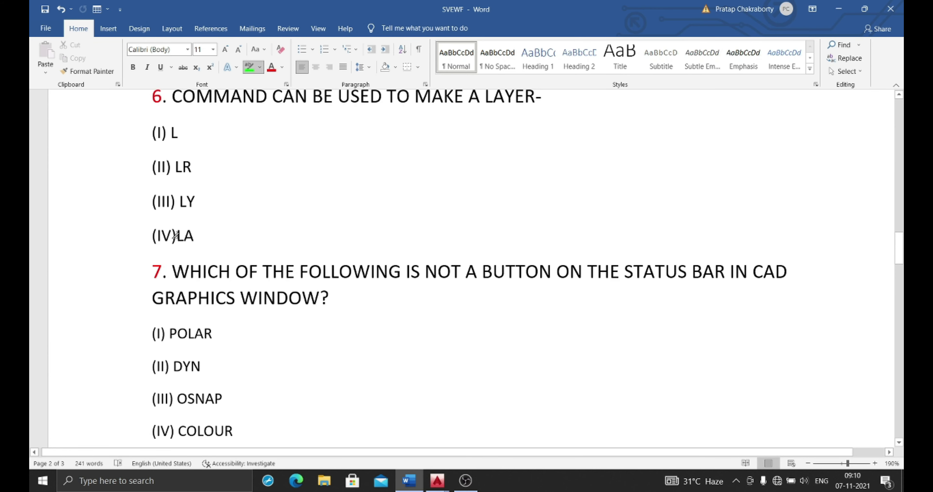
pyautogui.moveTo(177, 235); pyautogui.dragTo(195, 238)
pyautogui.scroll(1, 232, 208)
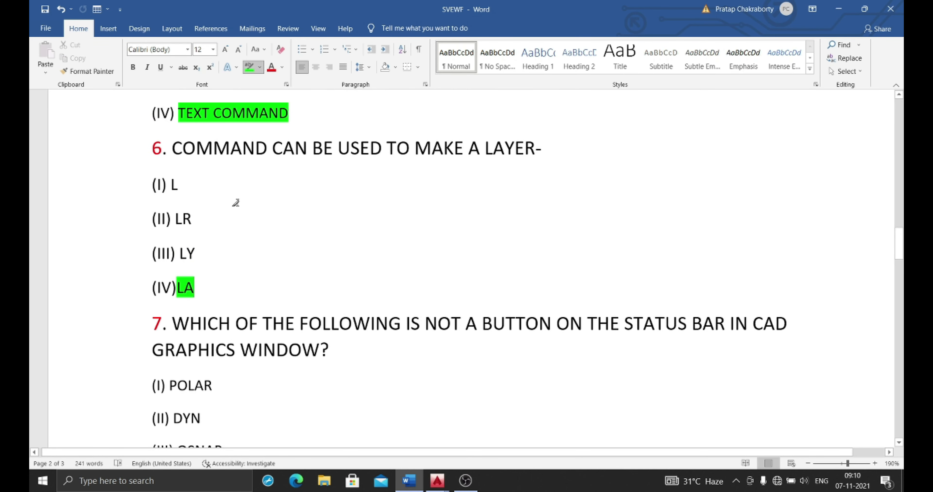
pyautogui.scroll(-1, 233, 225)
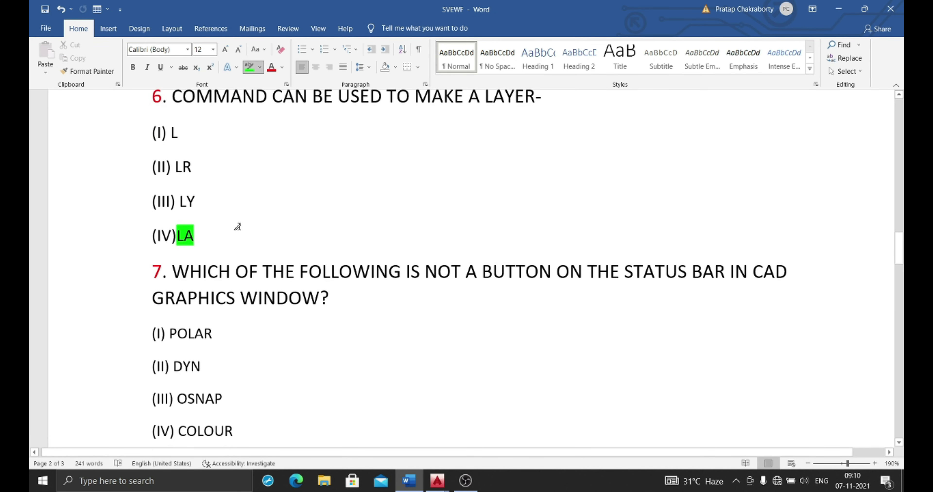
pyautogui.scroll(-2, 231, 258)
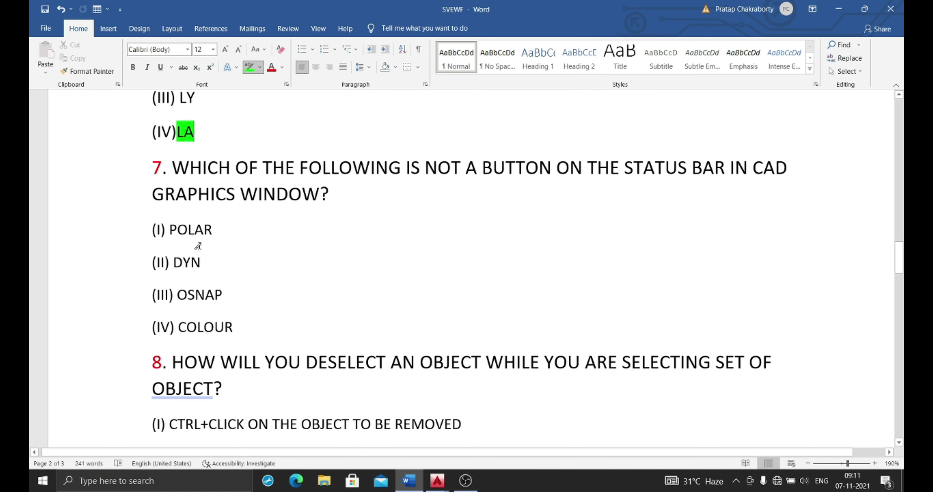
# - Scroll a little further down the quiz, then switch to the AutoCAD drawing
pyautogui.scroll(-1, 188, 265)
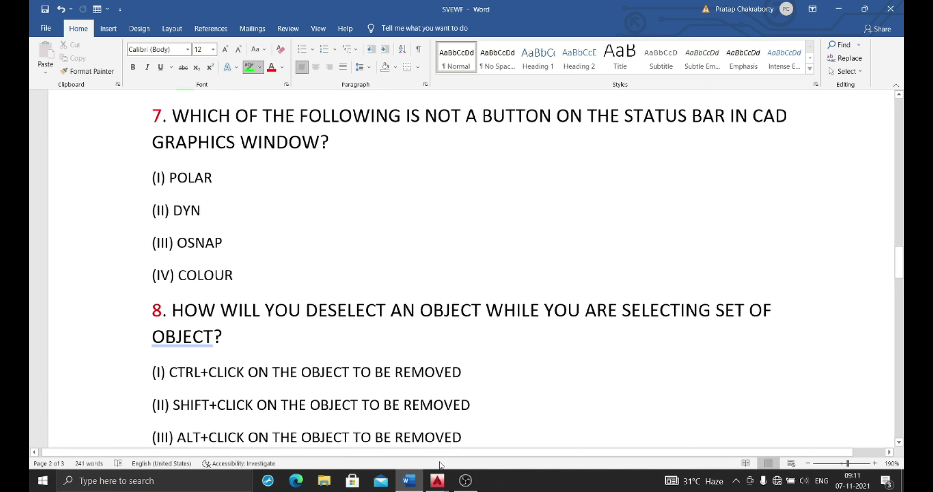
pyautogui.moveTo(436, 481)
pyautogui.click(503, 442)
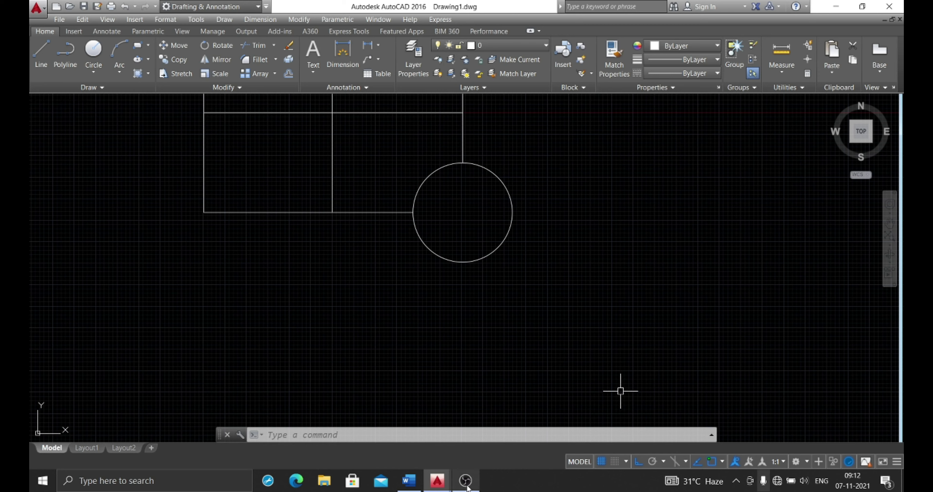
# - Back in Word, highlight COLOUR in green as question 7's answer
pyautogui.click(409, 480)
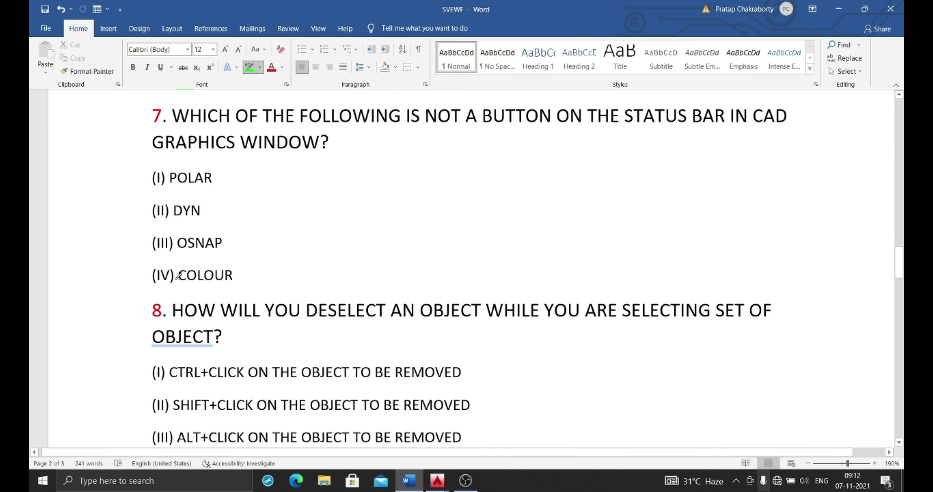
pyautogui.moveTo(176, 273); pyautogui.dragTo(237, 268)
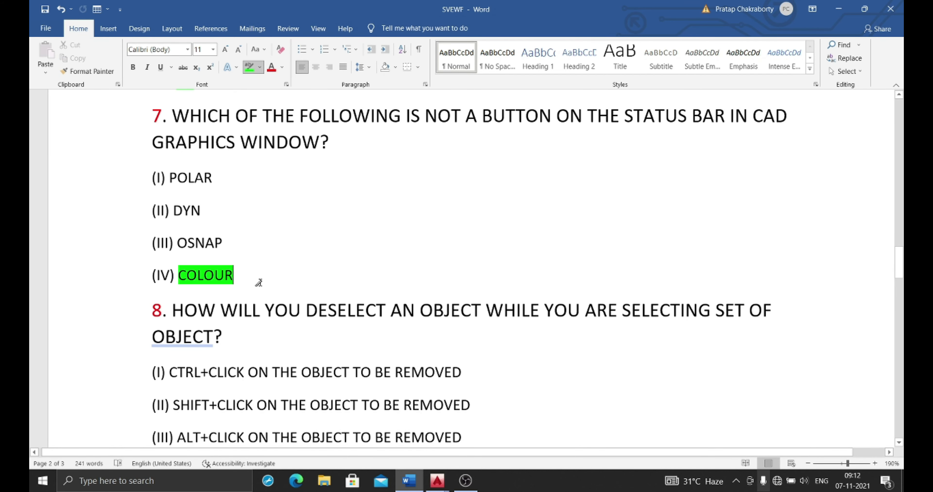
pyautogui.scroll(-2, 254, 284)
pyautogui.scroll(-1, 254, 284)
pyautogui.scroll(-2, 253, 283)
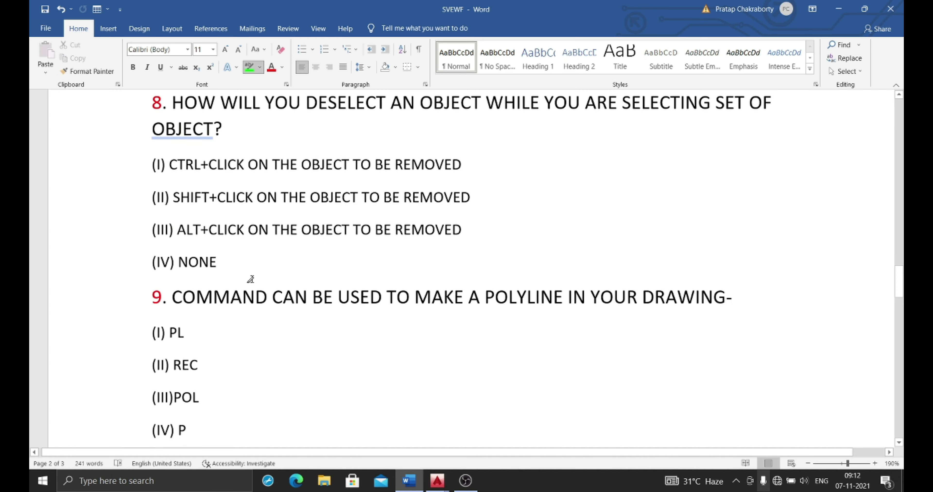
pyautogui.scroll(1, 252, 280)
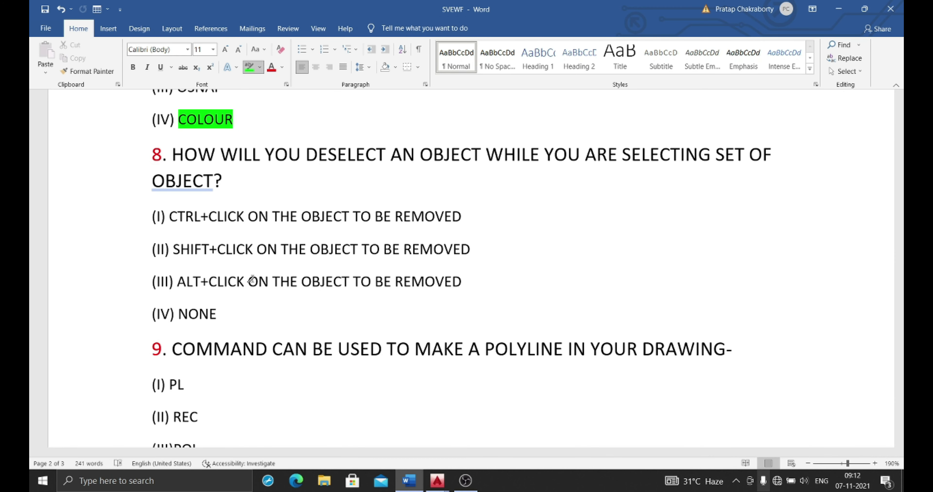
# - Turn the green highlighter back on and bring the AutoCAD drawing back to the front
pyautogui.press('Escape')
pyautogui.click(249, 68)
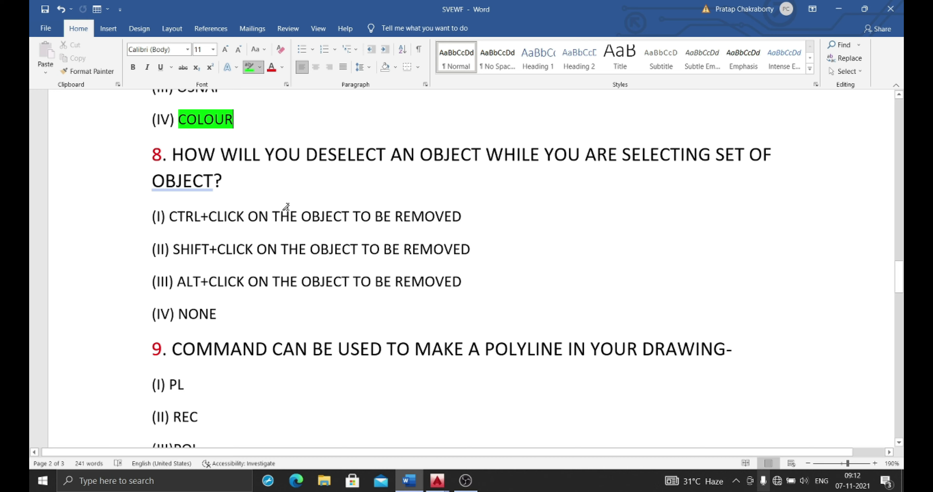
pyautogui.click(438, 480)
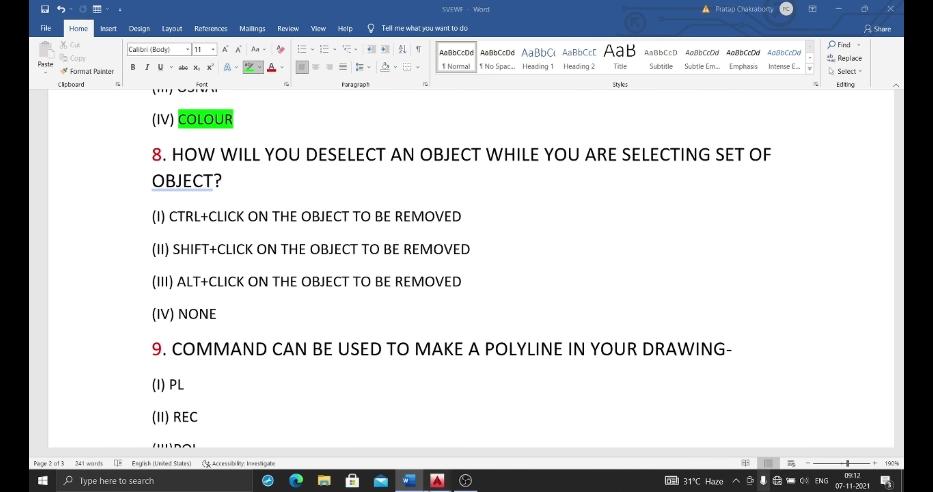
pyautogui.click(479, 438)
pyautogui.scroll(-3, 492, 308)
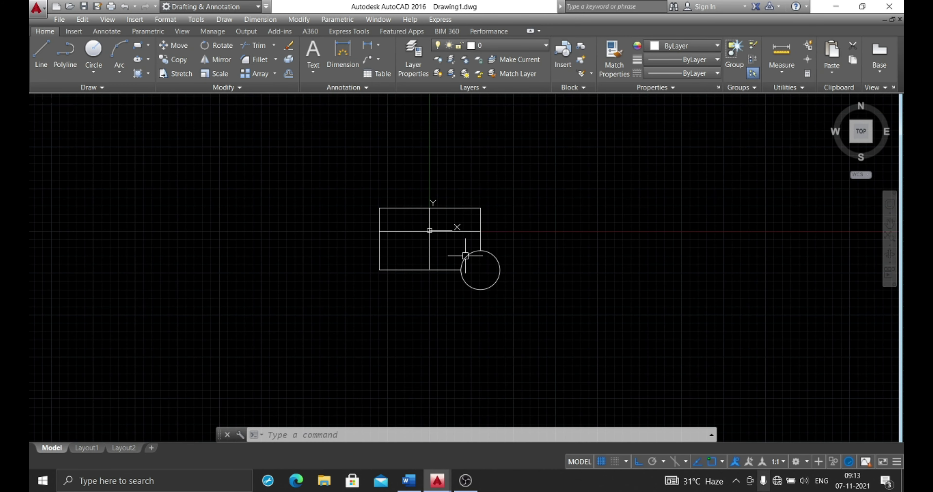
pyautogui.scroll(5, 463, 254)
pyautogui.scroll(-2, 497, 206)
pyautogui.write('M')
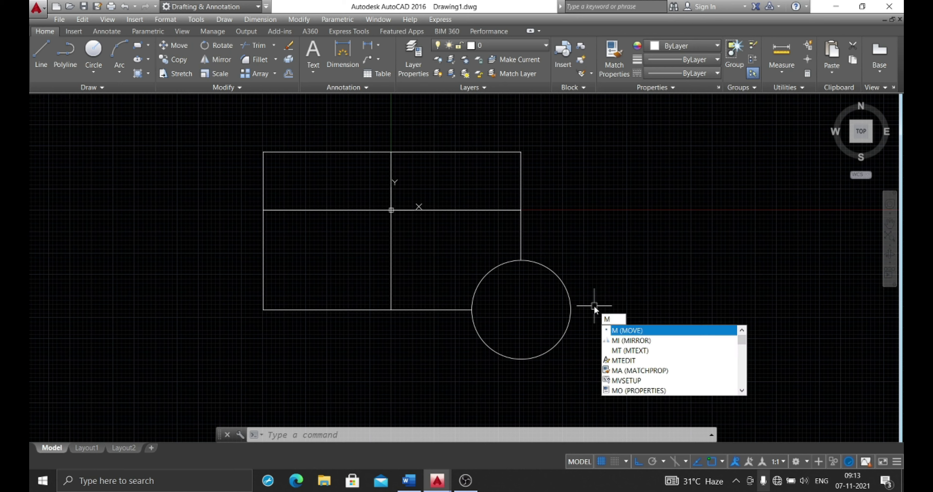
pyautogui.press('Return')
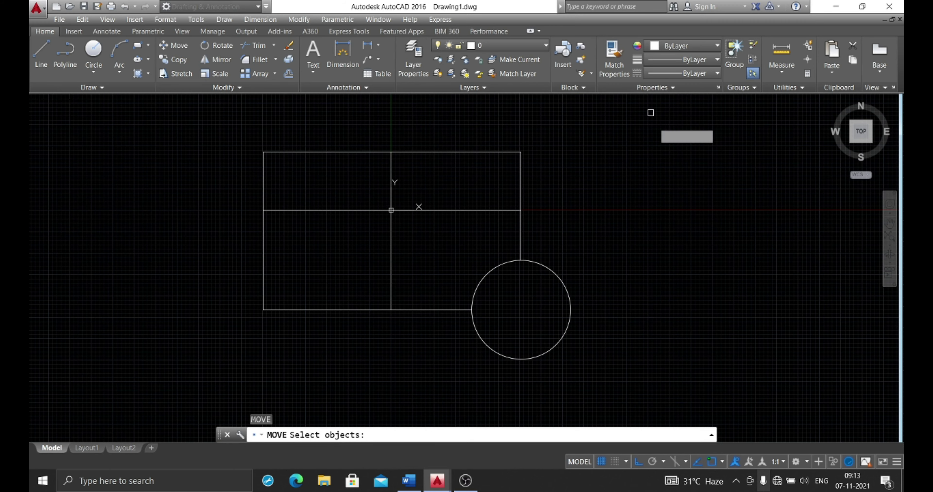
pyautogui.click(664, 128)
pyautogui.click(201, 377)
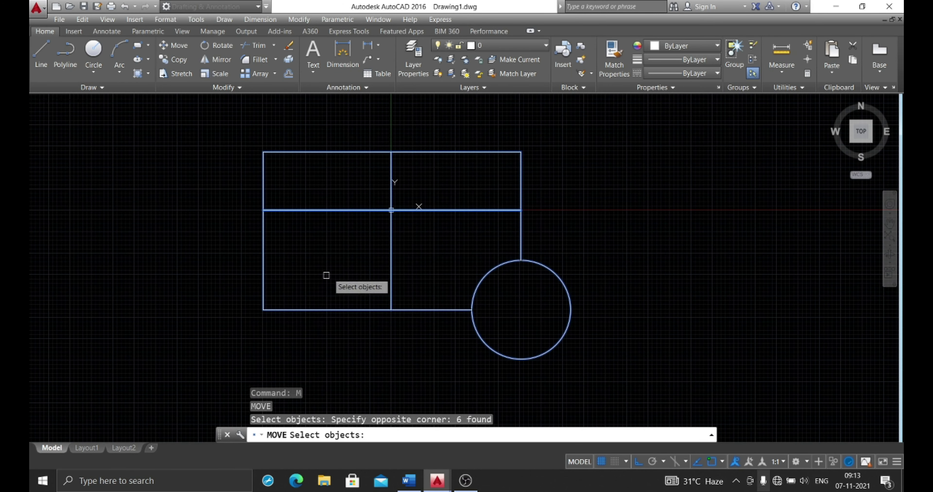
pyautogui.moveTo(618, 201); pyautogui.dragTo(575, 201, button='middle')
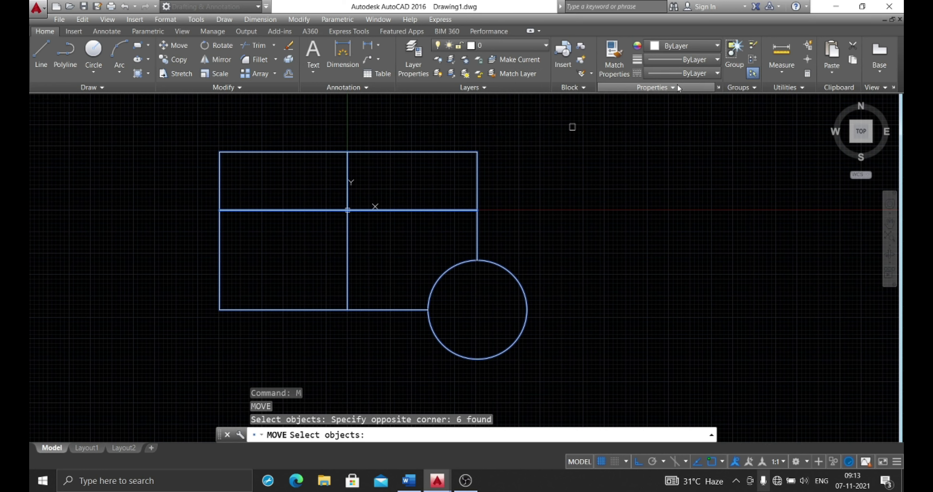
pyautogui.keyDown('shift'); pyautogui.click(459, 209); pyautogui.keyUp('shift')
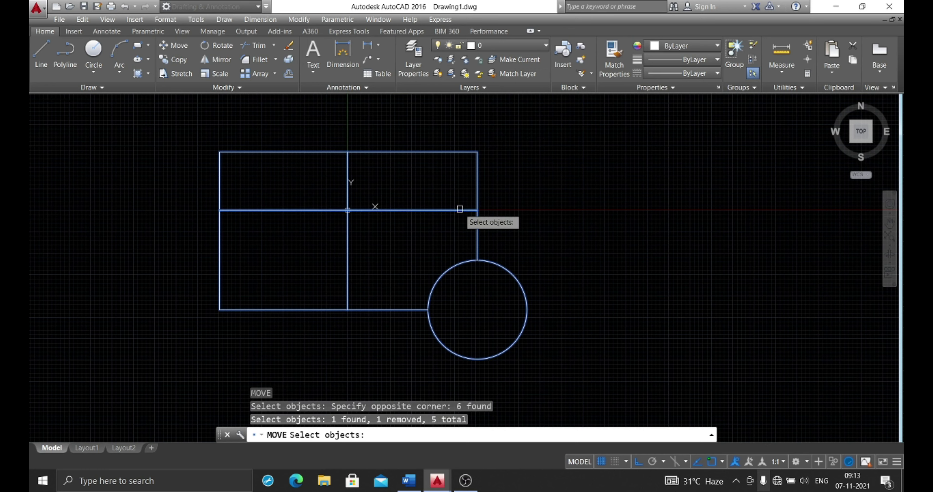
pyautogui.click(447, 209)
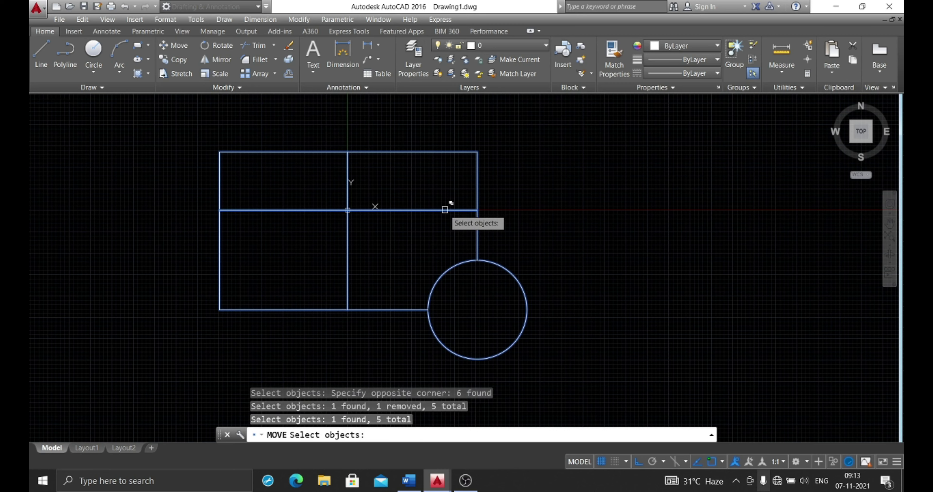
pyautogui.click(444, 209)
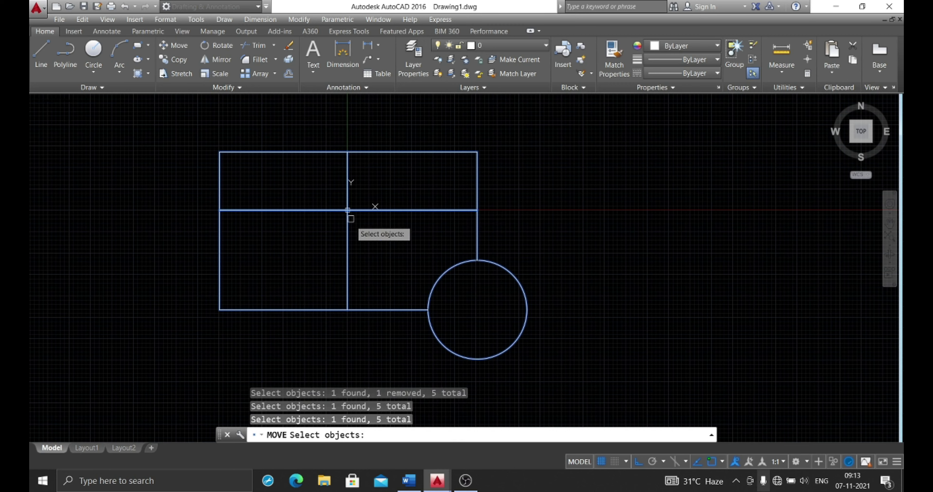
pyautogui.click(347, 229)
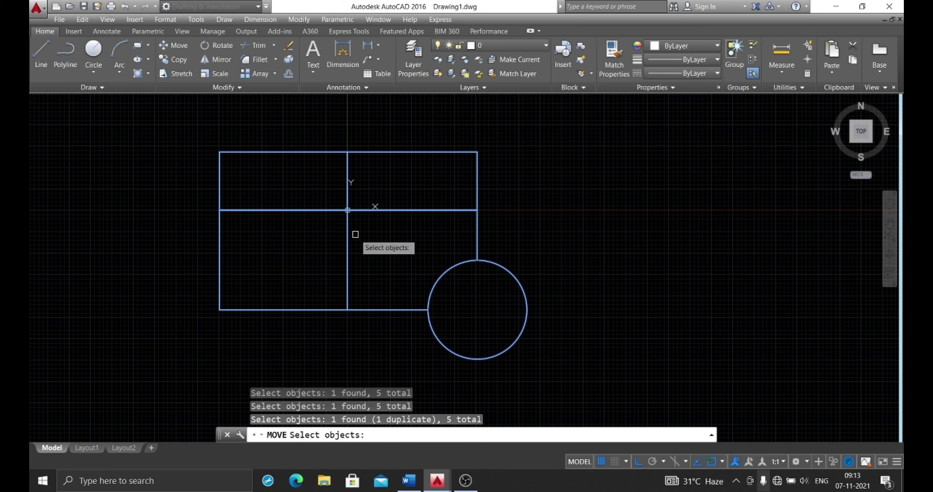
pyautogui.press('Escape')
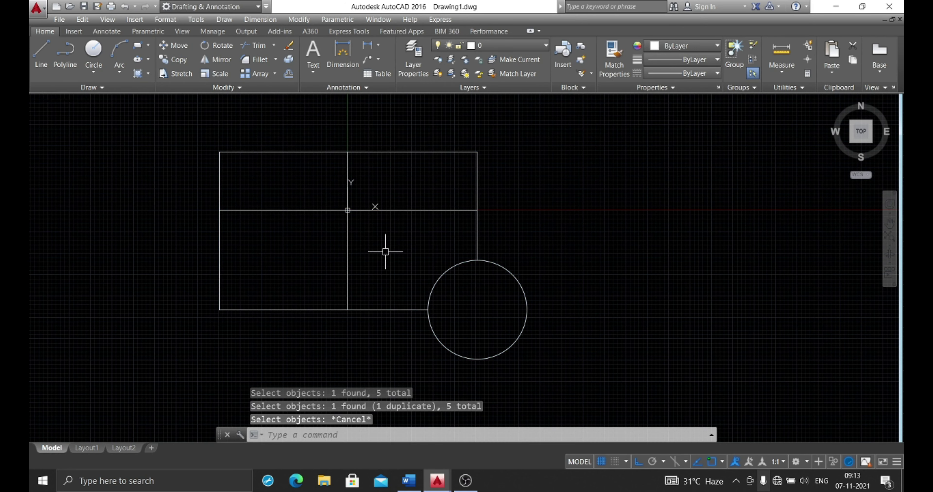
pyautogui.write('MI')
pyautogui.press('Return')
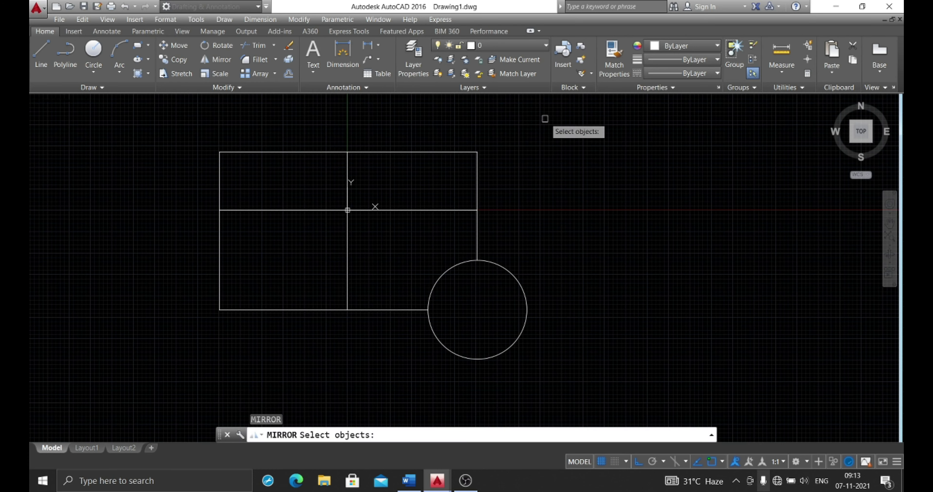
pyautogui.click(608, 106)
pyautogui.click(204, 392)
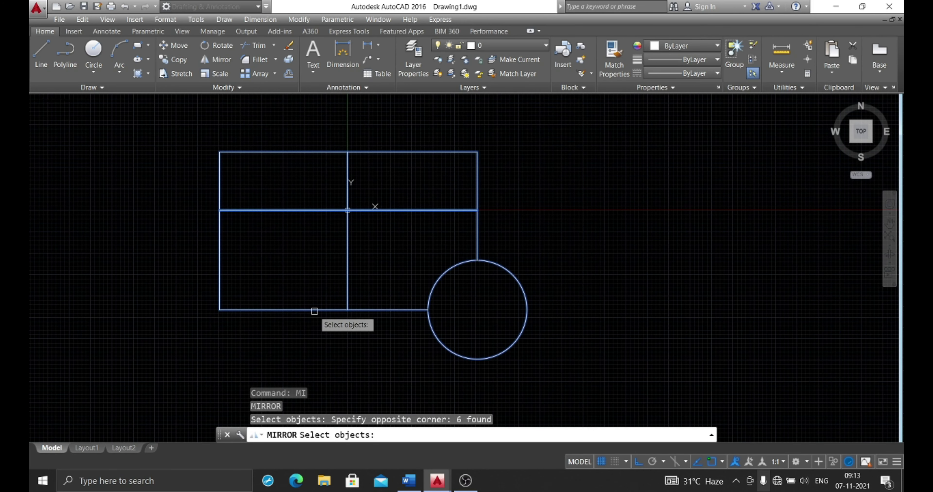
pyautogui.keyDown('shift'); pyautogui.click(405, 210); pyautogui.keyUp('shift')
pyautogui.click(403, 210)
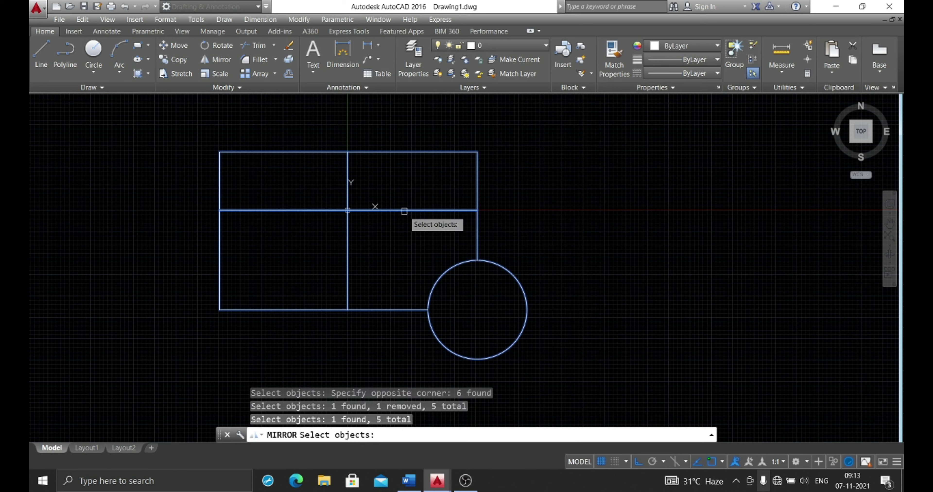
pyautogui.click(397, 210)
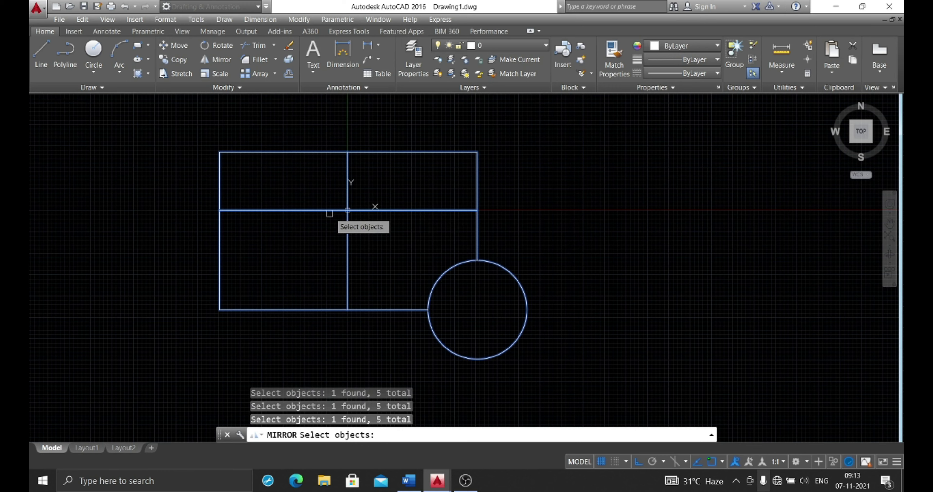
pyautogui.keyDown('shift'); pyautogui.click(348, 225); pyautogui.keyUp('shift')
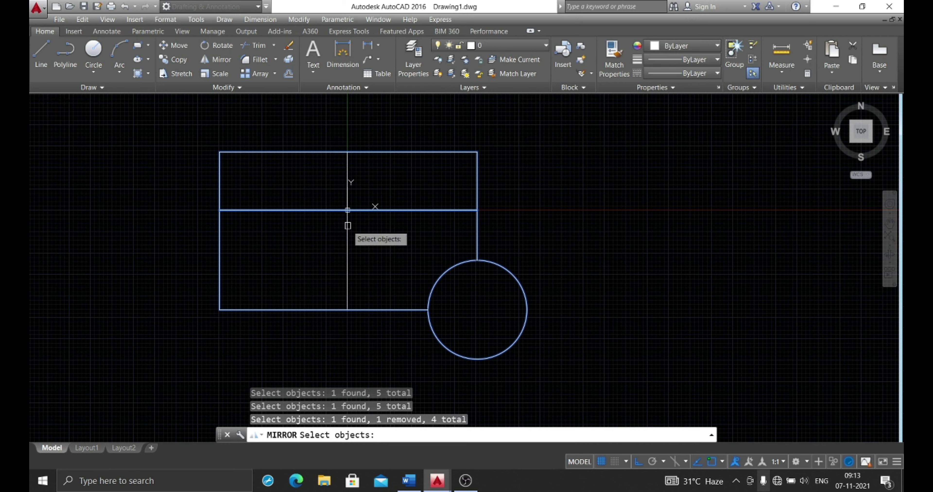
pyautogui.click(326, 210)
pyautogui.click(326, 211)
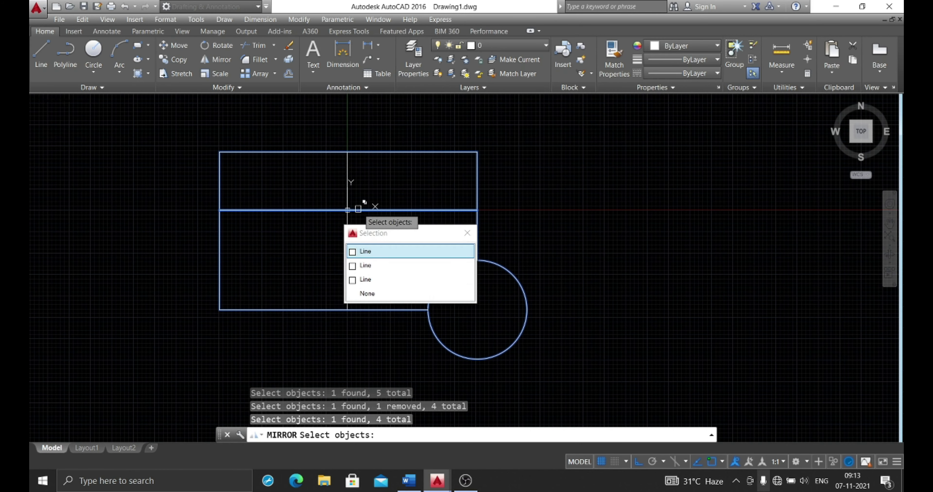
pyautogui.click(466, 232)
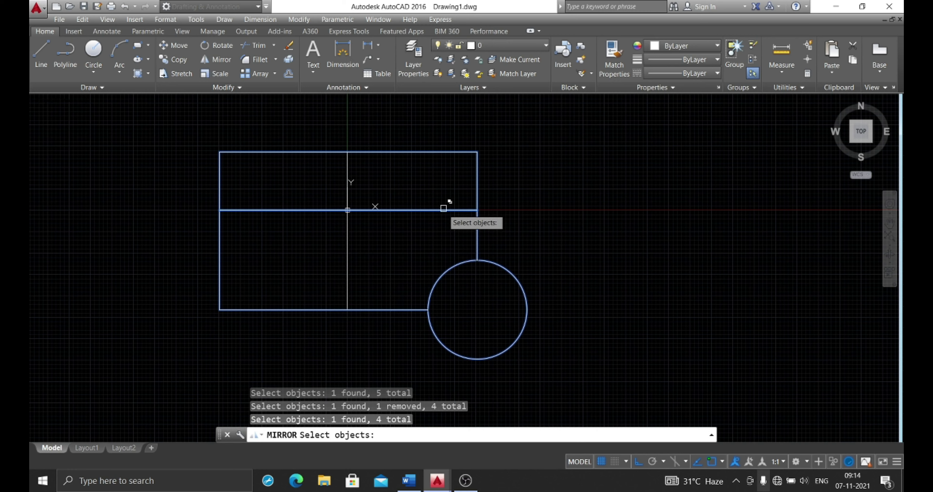
pyautogui.click(443, 209)
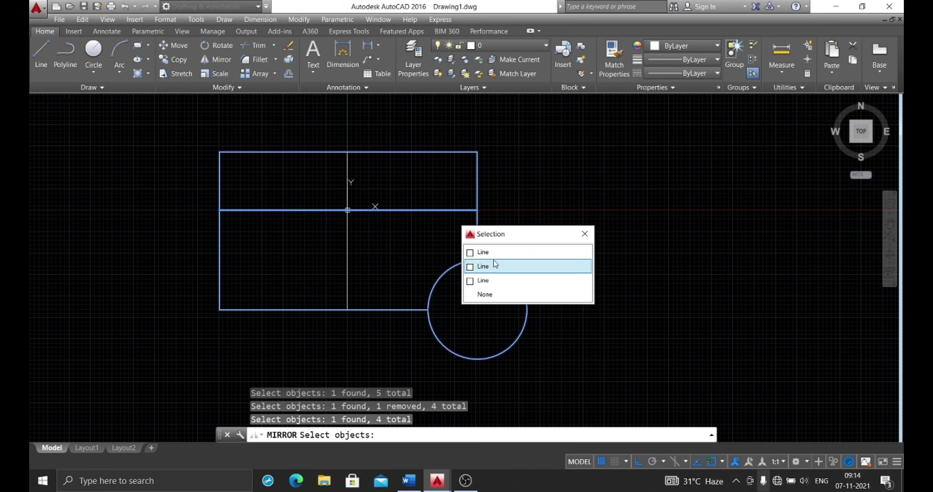
pyautogui.click(504, 253)
pyautogui.click(442, 210)
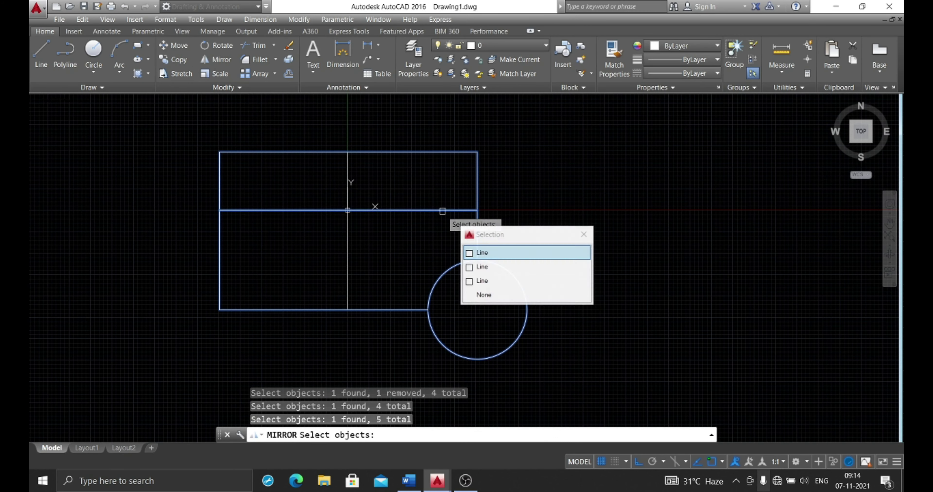
pyautogui.click(447, 210)
pyautogui.click(484, 269)
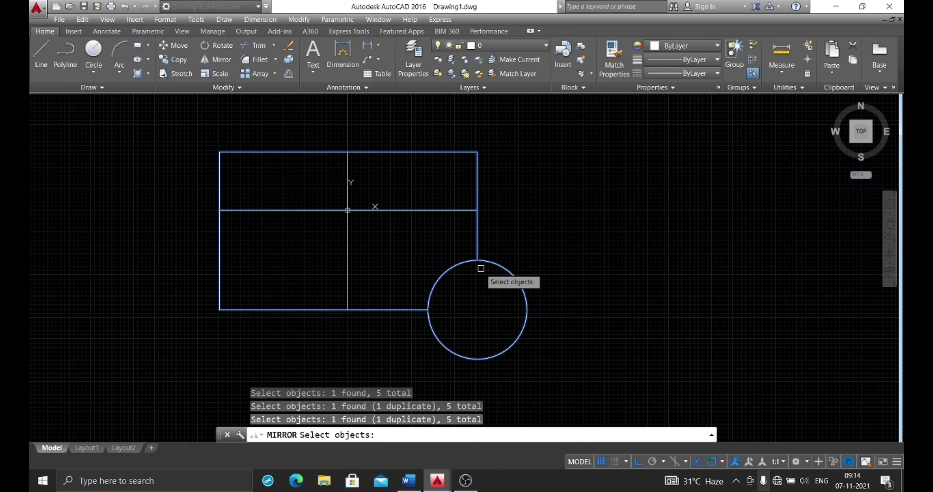
pyautogui.keyDown('shift'); pyautogui.click(445, 211); pyautogui.keyUp('shift')
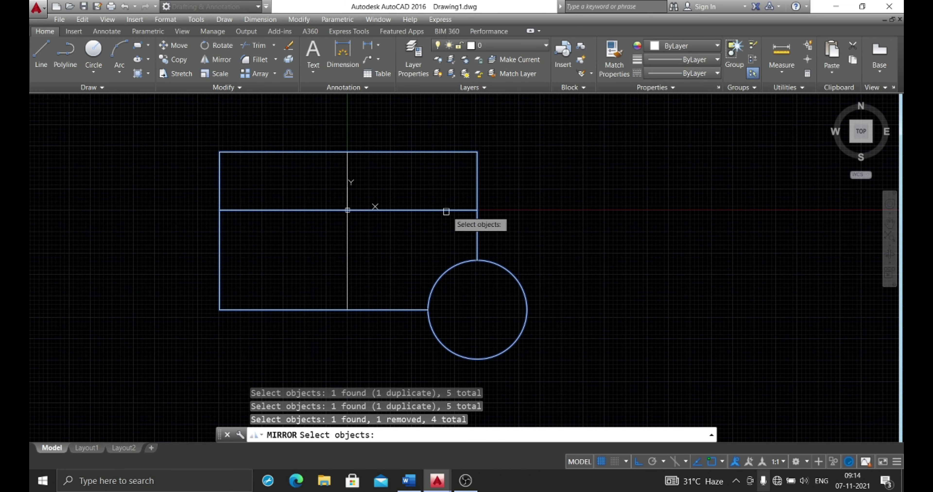
pyautogui.click(444, 211)
pyautogui.press('Escape')
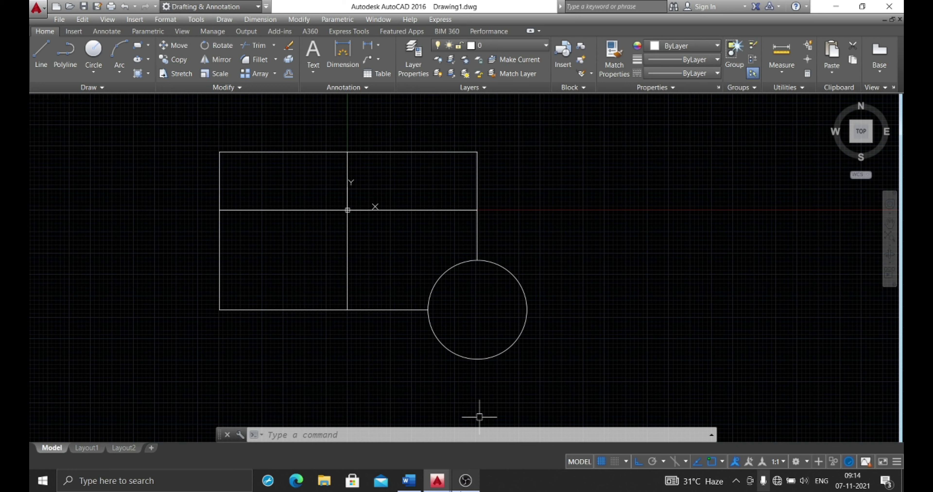
pyautogui.moveTo(437, 481)
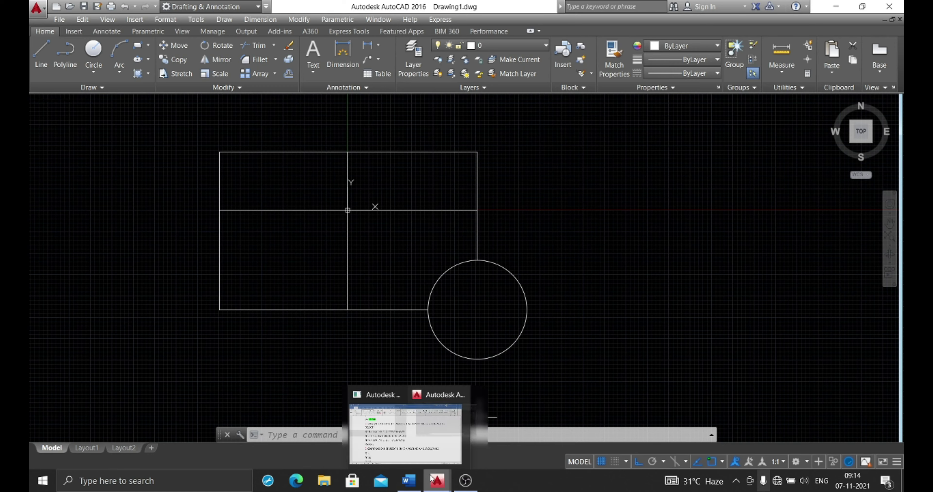
# - Highlight option (II), SHIFT+CLICK ON THE OBJECT TO BE REMOVED, green and scroll to question 9
pyautogui.click(408, 480)
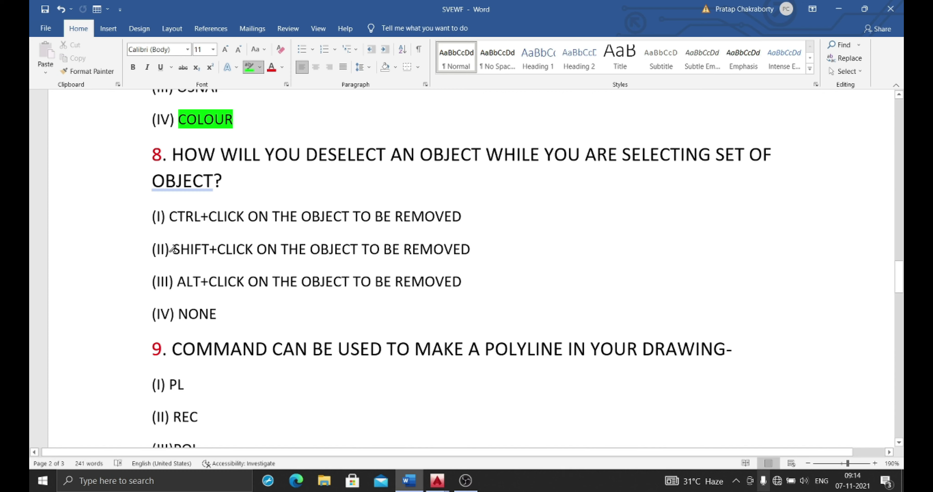
pyautogui.moveTo(174, 250); pyautogui.dragTo(433, 261)
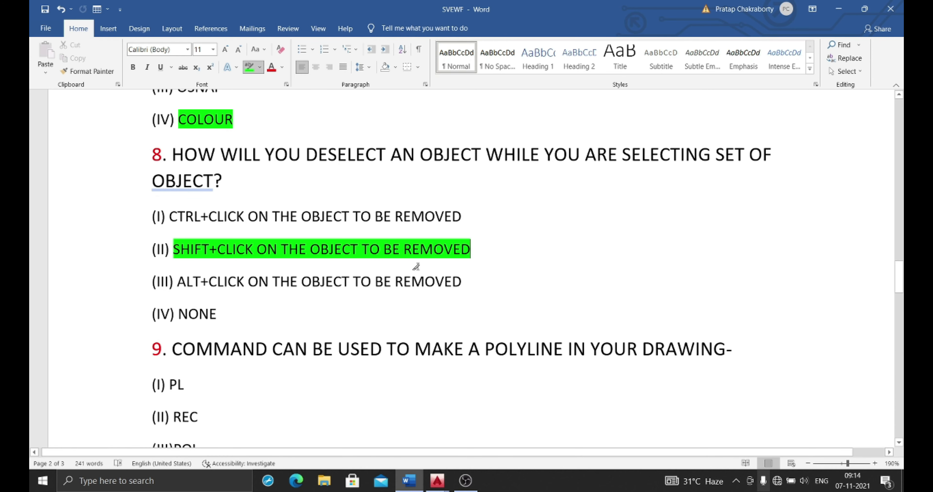
pyautogui.scroll(-3, 413, 267)
pyautogui.scroll(-1, 400, 267)
pyautogui.scroll(2, 395, 267)
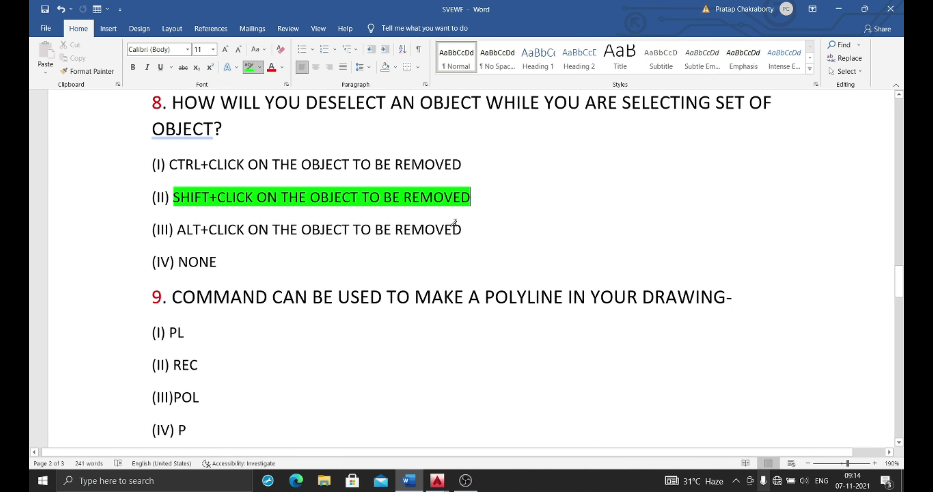
pyautogui.scroll(-4, 455, 223)
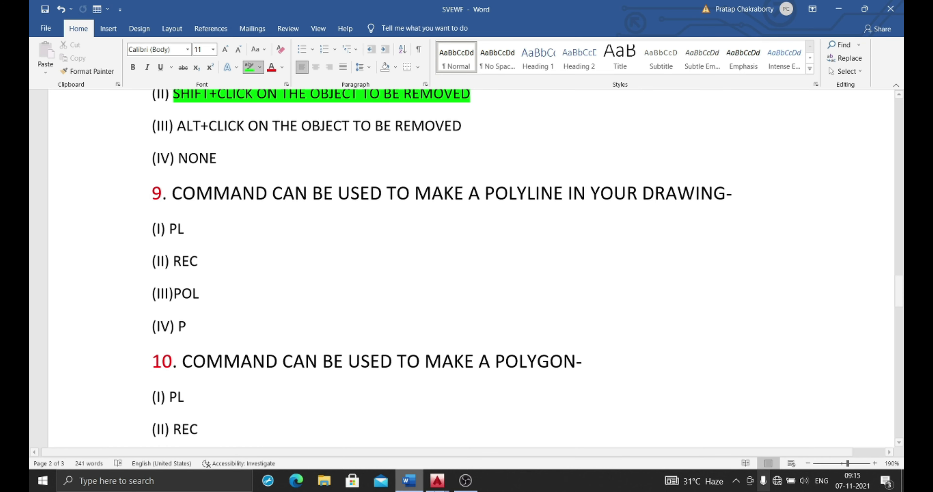
pyautogui.click(437, 482)
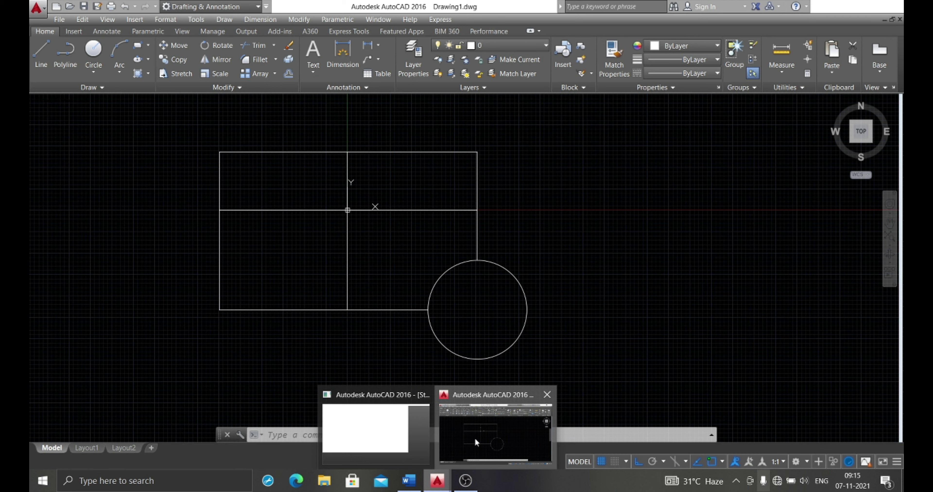
pyautogui.click(473, 440)
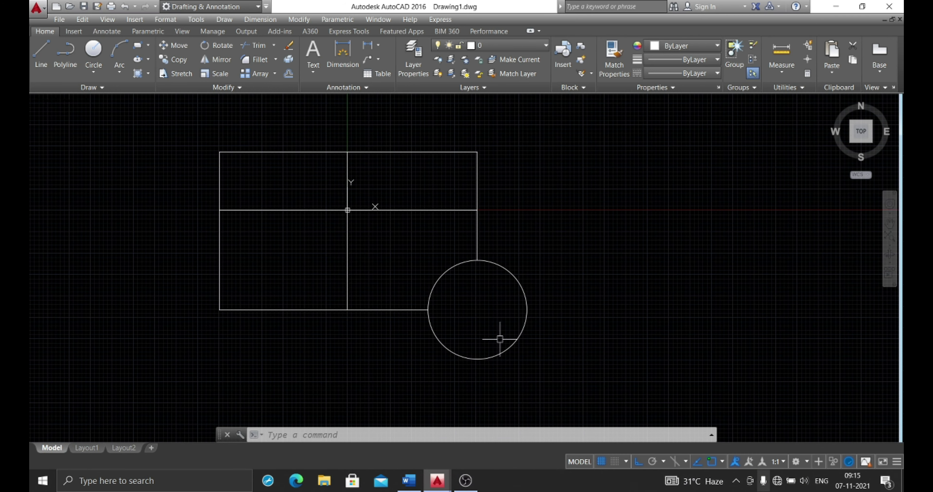
pyautogui.write('PL')
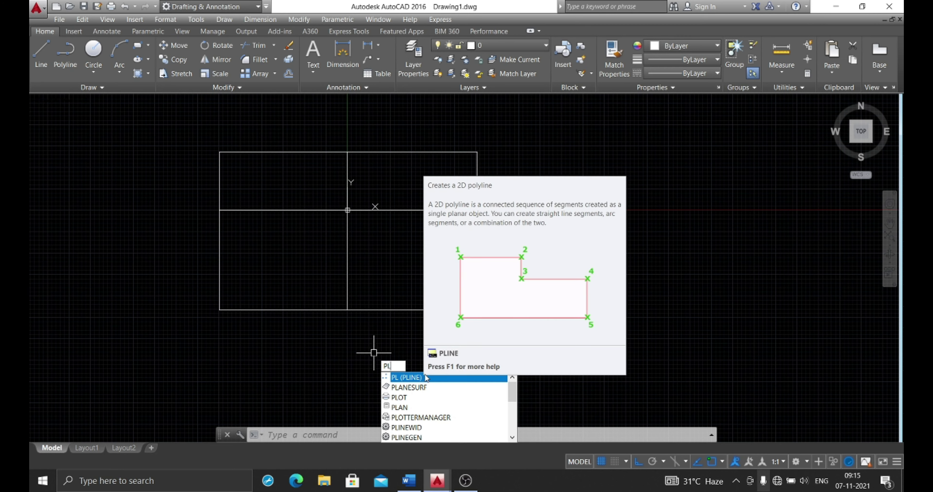
pyautogui.click(409, 480)
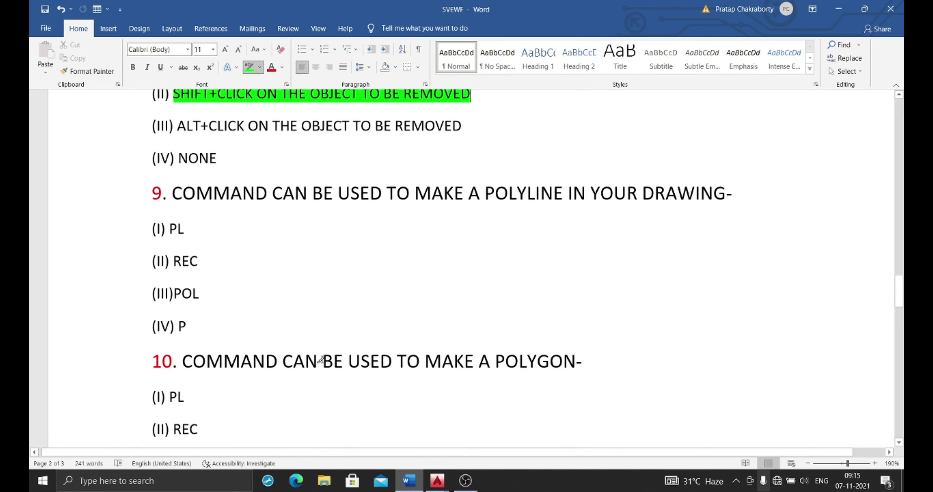
# - Highlight PL green in option (I) of question 9 and scroll to question 10
pyautogui.moveTo(170, 228); pyautogui.dragTo(184, 229)
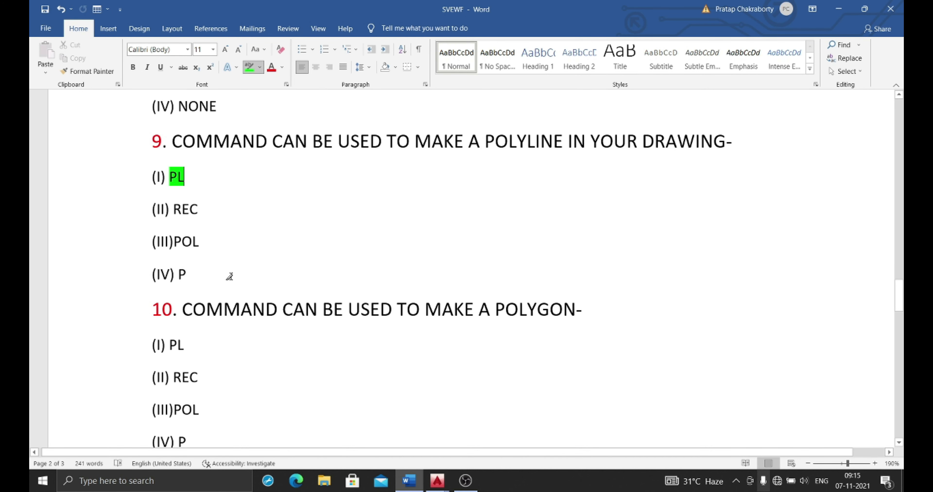
pyautogui.scroll(-1, 228, 274)
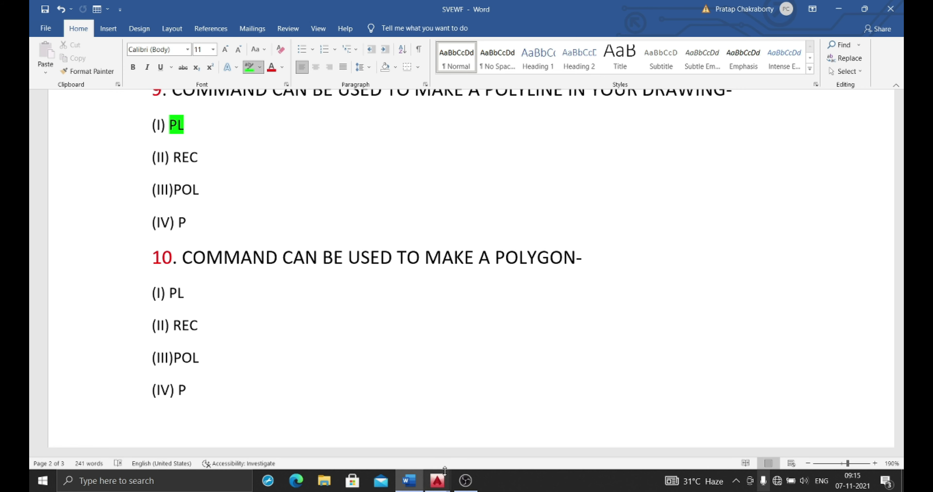
# - Start the POLYGON command via POL with 8 sides, and pan left to make room
pyautogui.moveTo(437, 480)
pyautogui.click(477, 454)
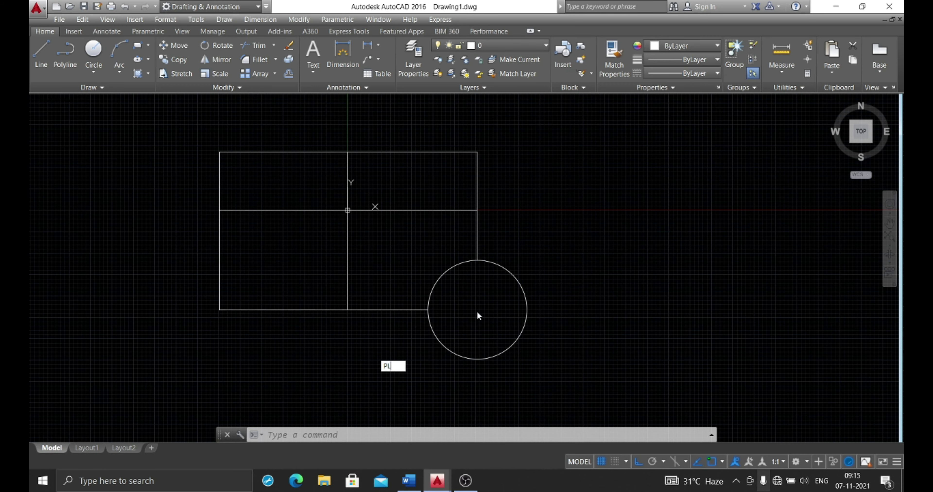
pyautogui.press('Escape')
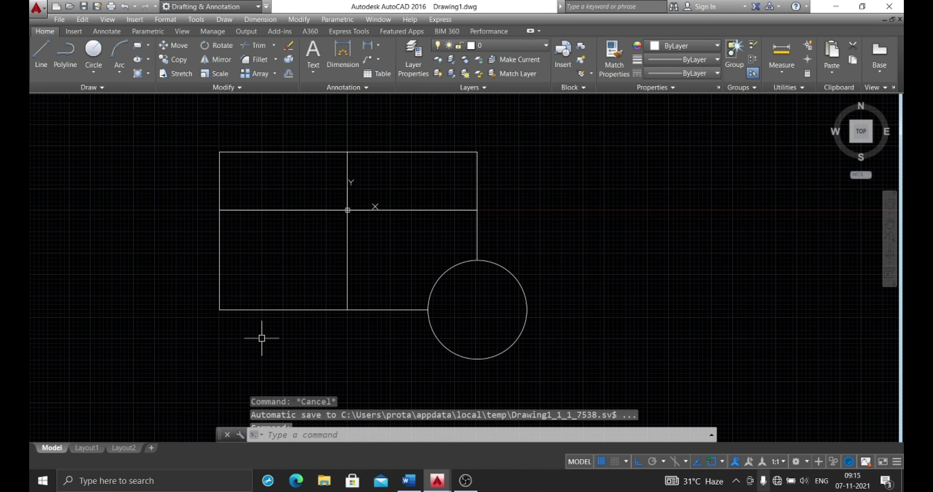
pyautogui.write('POL')
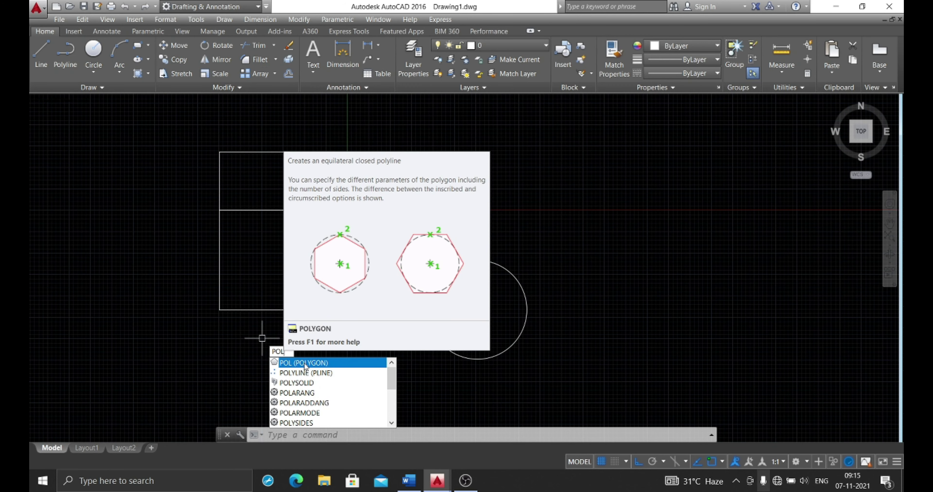
pyautogui.click(305, 363)
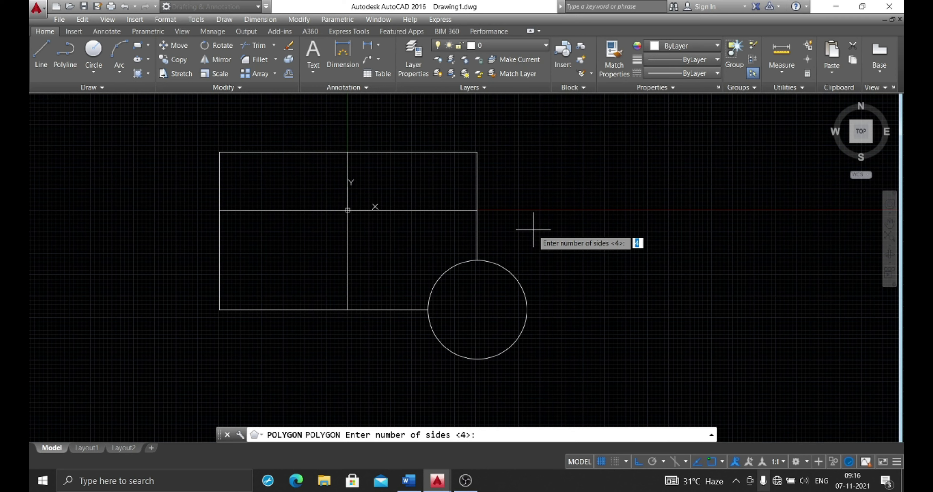
pyautogui.write('8')
pyautogui.press('Return')
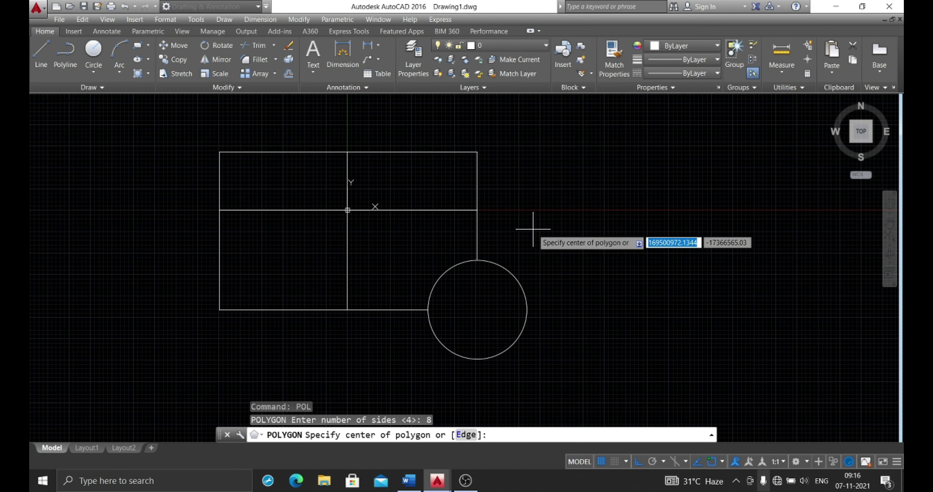
pyautogui.moveTo(507, 219); pyautogui.dragTo(333, 217, button='middle')
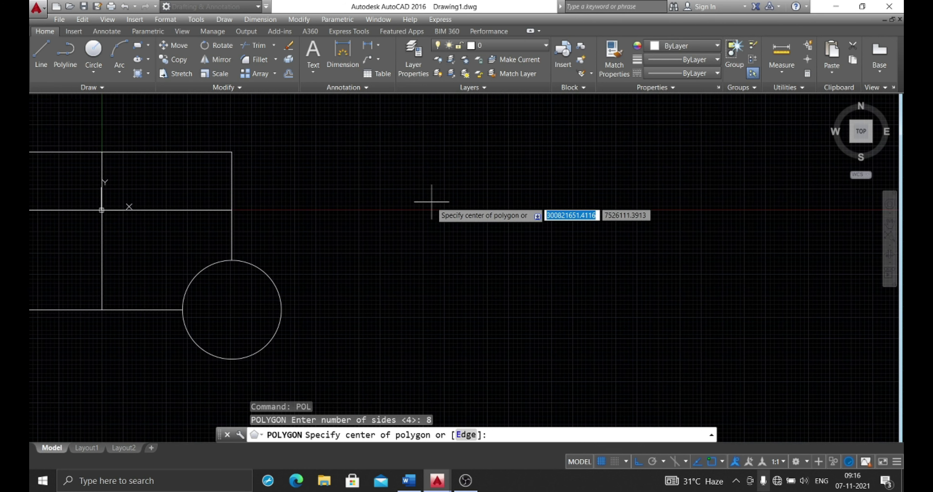
# - Place the octagon right of the shapes, circumscribed about a circle, then zoom out to show all shapes
pyautogui.click(449, 188)
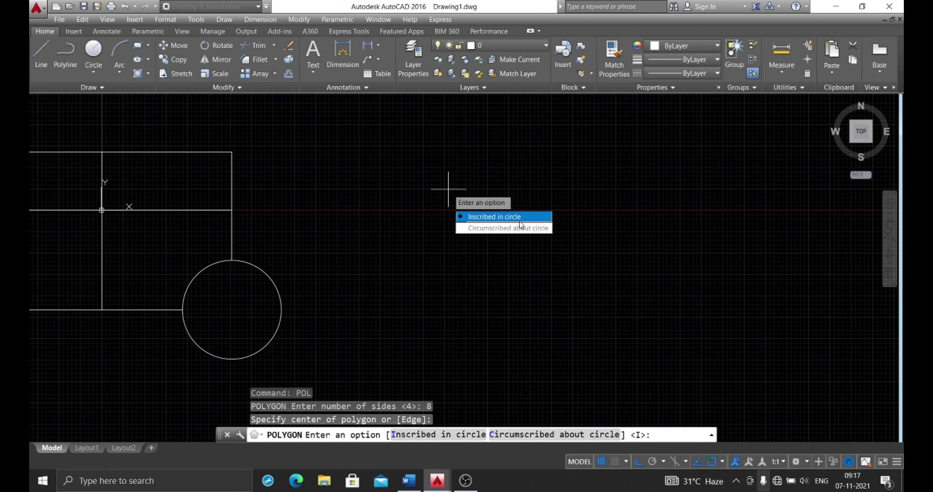
pyautogui.click(516, 228)
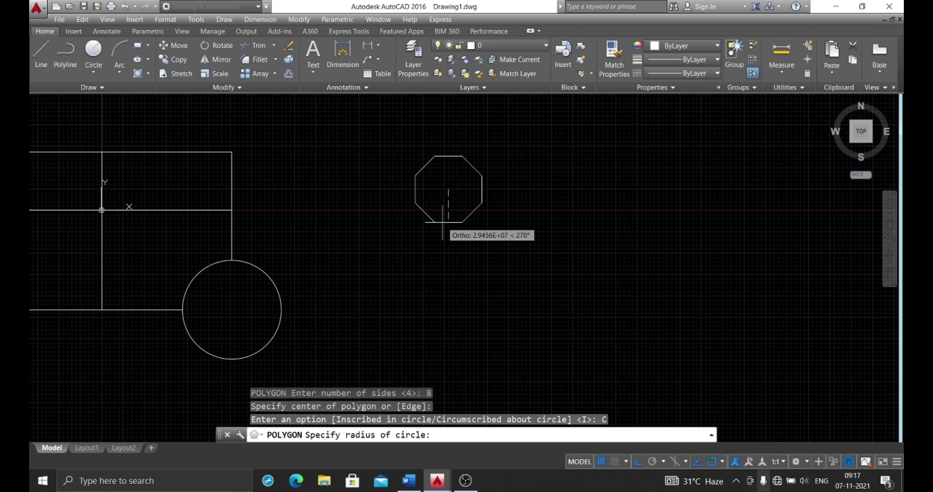
pyautogui.middleClick(454, 269)
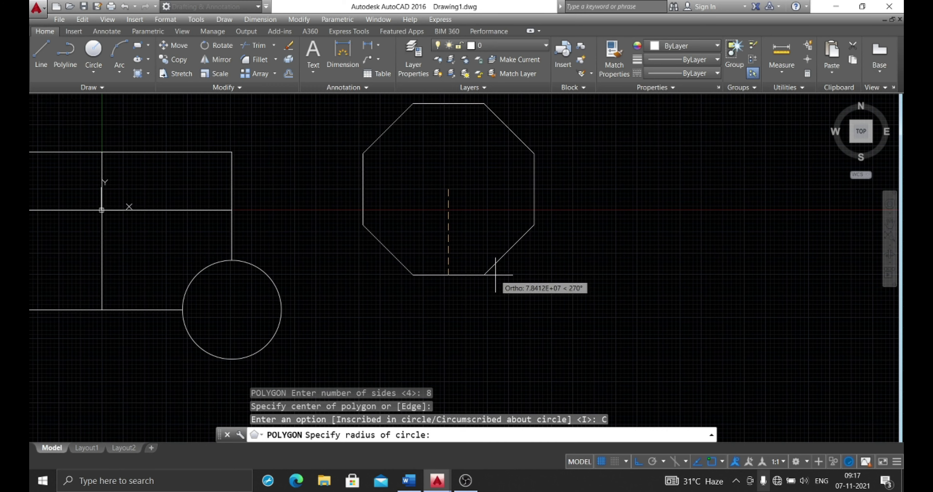
pyautogui.click(512, 280)
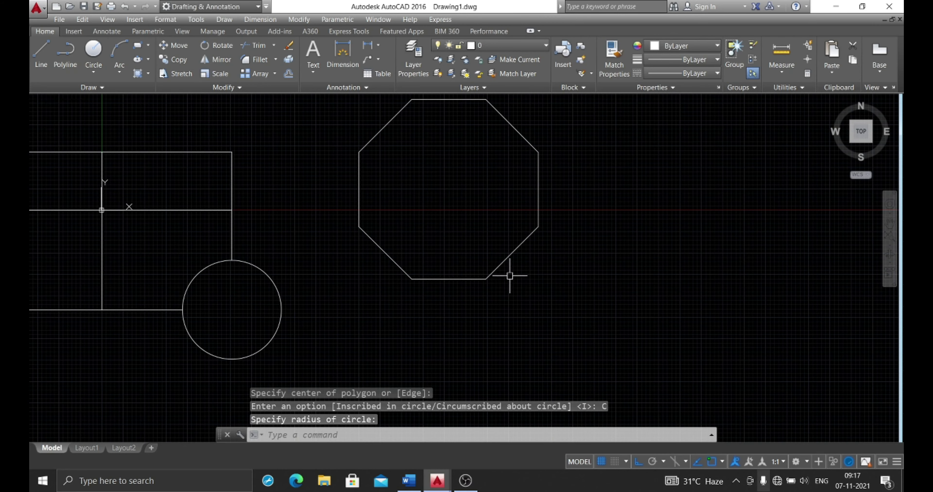
pyautogui.scroll(-2, 510, 277)
pyautogui.moveTo(500, 255); pyautogui.dragTo(430, 243, button='middle')
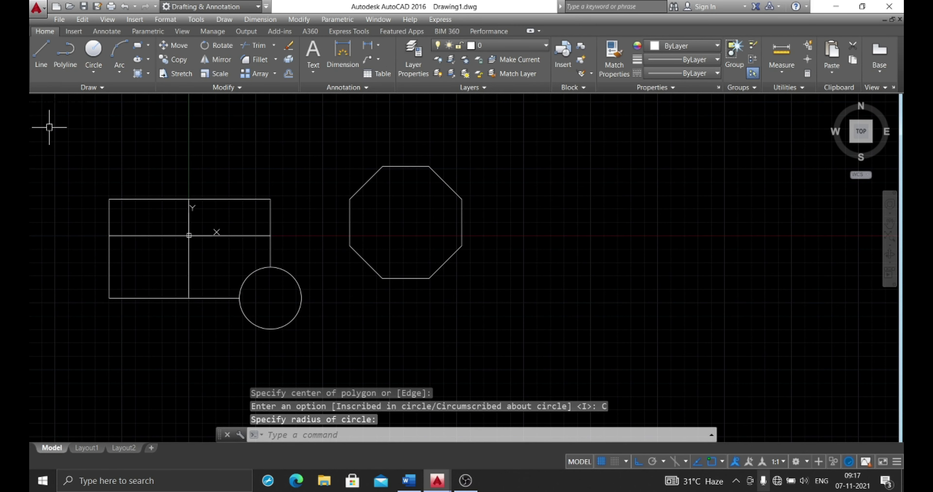
# - Back in Word, highlight POL in option (III) of question 10 in green
pyautogui.click(408, 488)
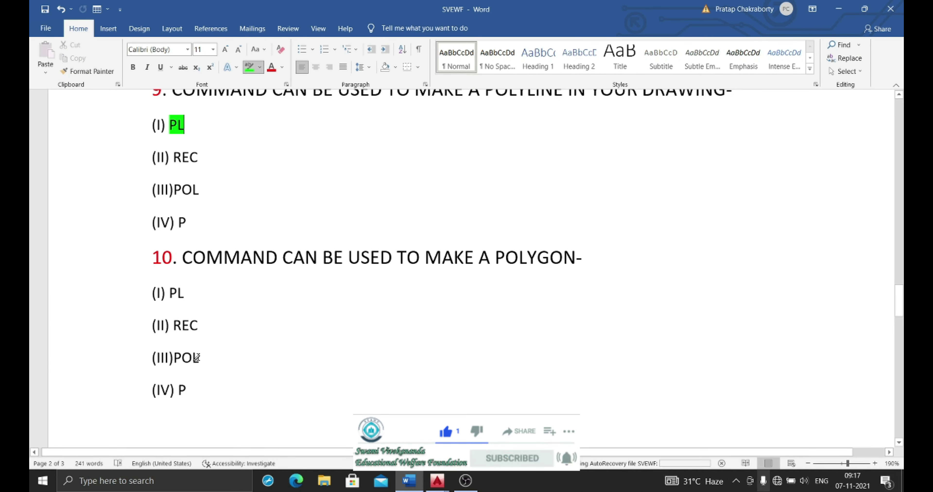
pyautogui.click(177, 357)
pyautogui.moveTo(174, 357); pyautogui.dragTo(200, 358)
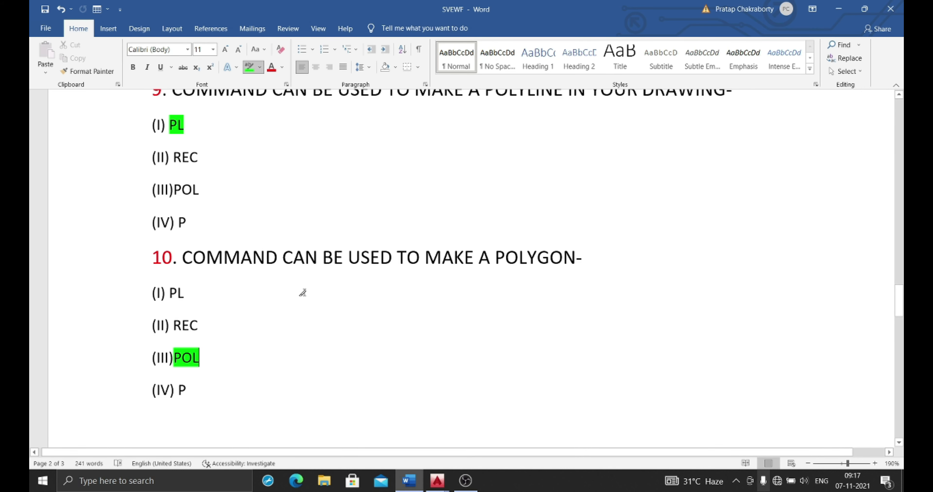
# - Scroll back up to the top of the quiz document
pyautogui.scroll(-4, 309, 294)
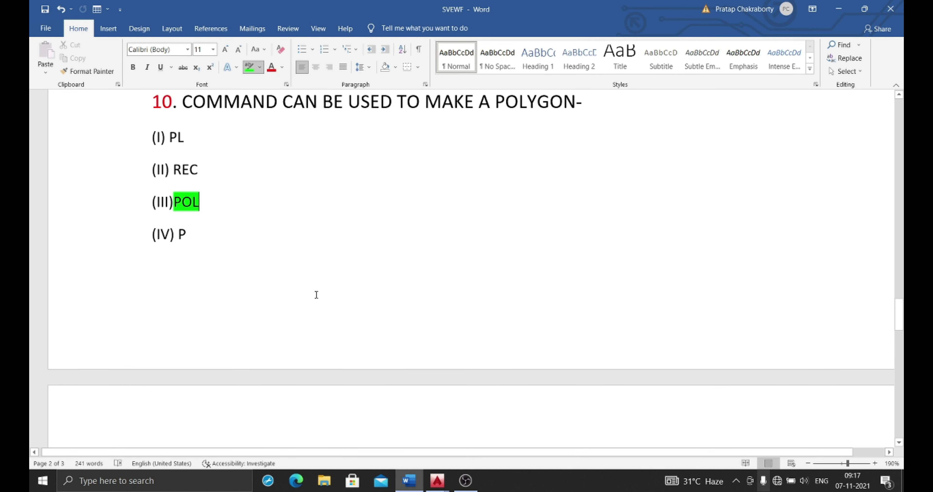
pyautogui.scroll(5, 316, 295)
pyautogui.scroll(5, 313, 297)
pyautogui.scroll(3, 326, 291)
pyautogui.scroll(2, 331, 290)
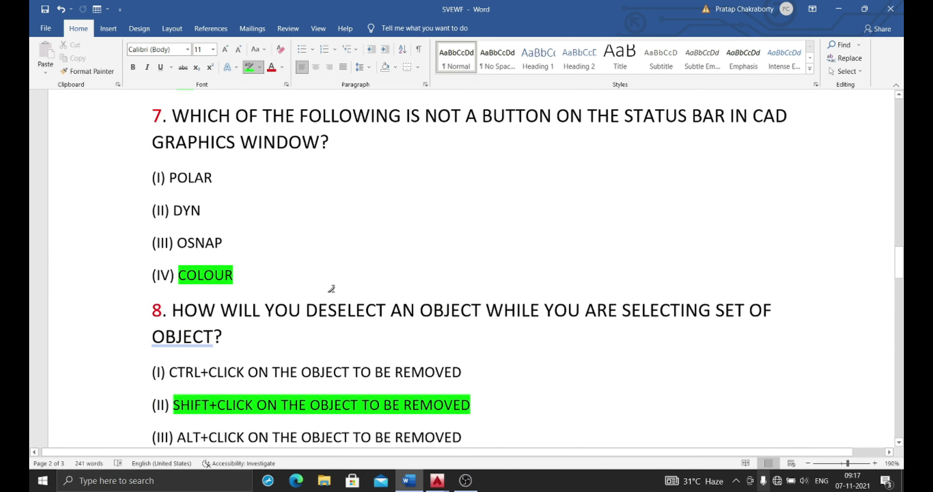
pyautogui.scroll(5, 330, 291)
pyautogui.scroll(4, 330, 291)
pyautogui.scroll(3, 332, 288)
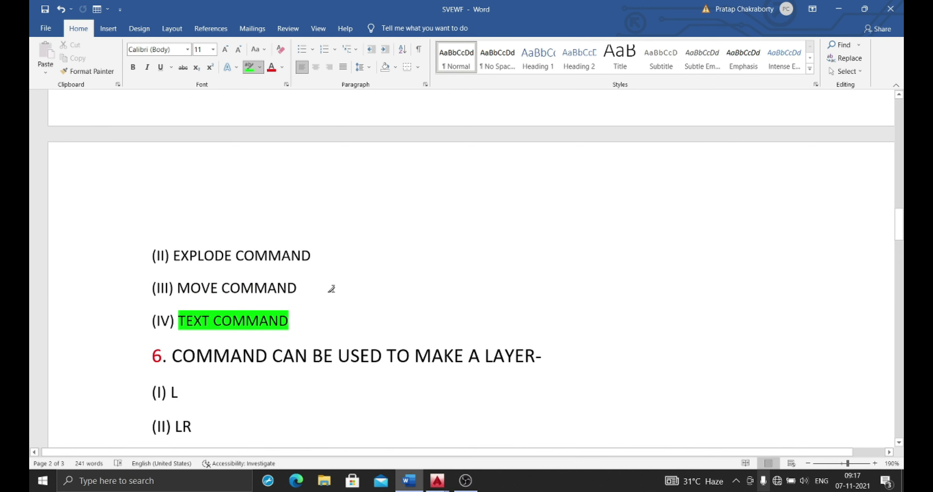
pyautogui.scroll(5, 332, 289)
pyautogui.scroll(3, 332, 289)
pyautogui.scroll(6, 332, 289)
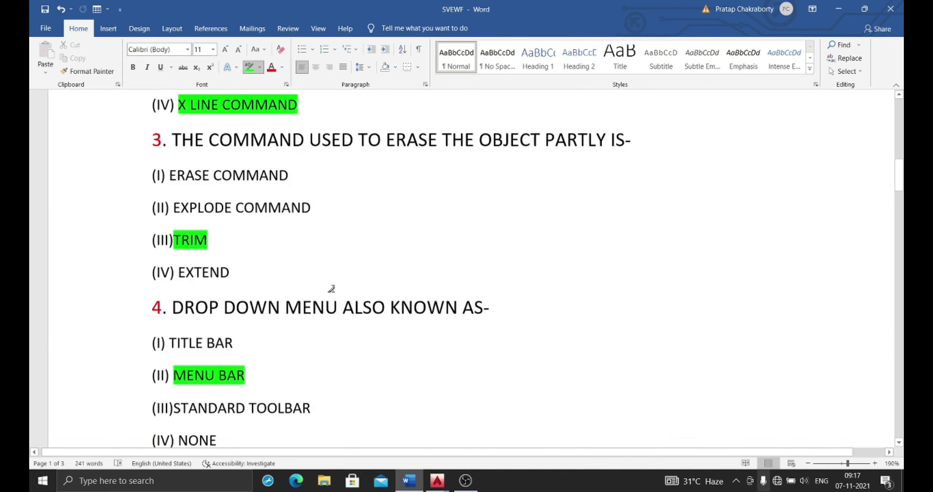
pyautogui.scroll(3, 332, 289)
pyautogui.scroll(6, 331, 289)
pyautogui.scroll(3, 330, 287)
pyautogui.scroll(6, 329, 286)
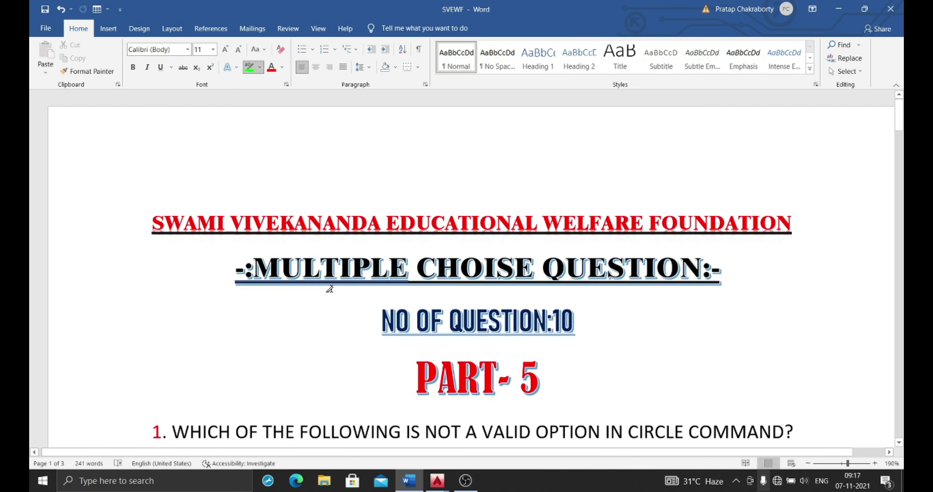